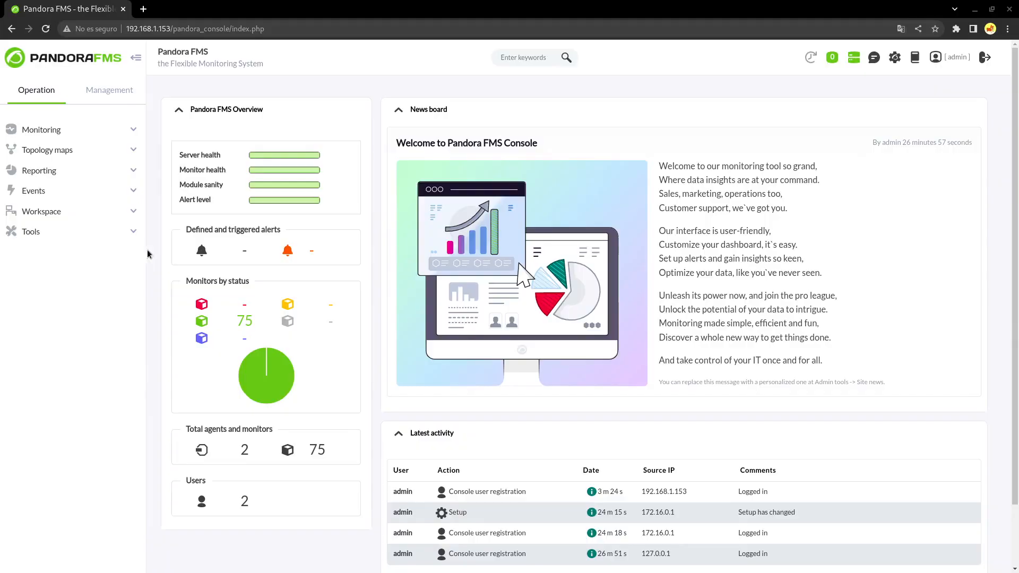
Open Deploy agent and set the server to 192.168.1.153 and the group to Servers
click(110, 89)
click(40, 150)
click(42, 169)
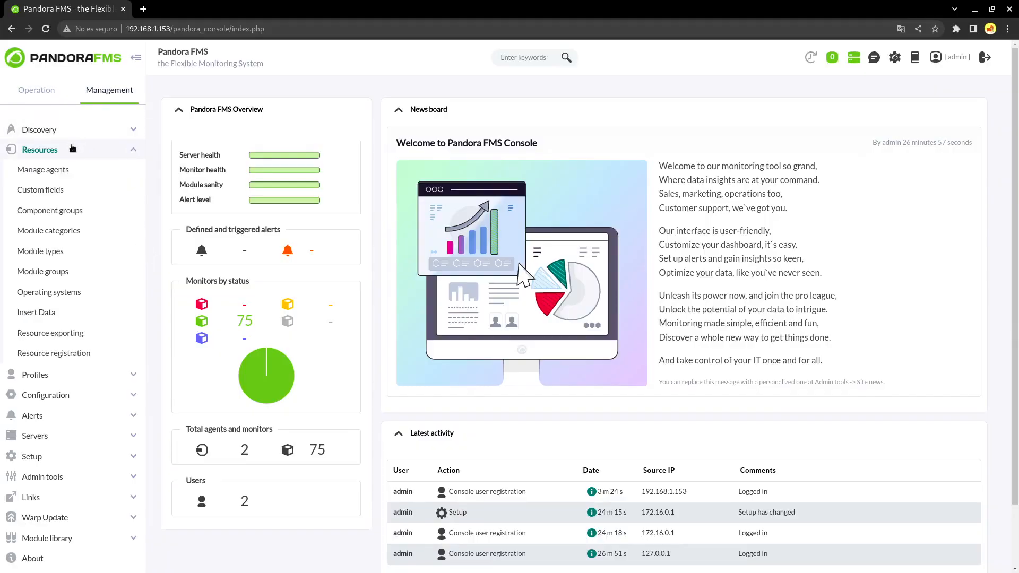
click(882, 555)
triple_click(477, 289)
text(192.168.1.153)
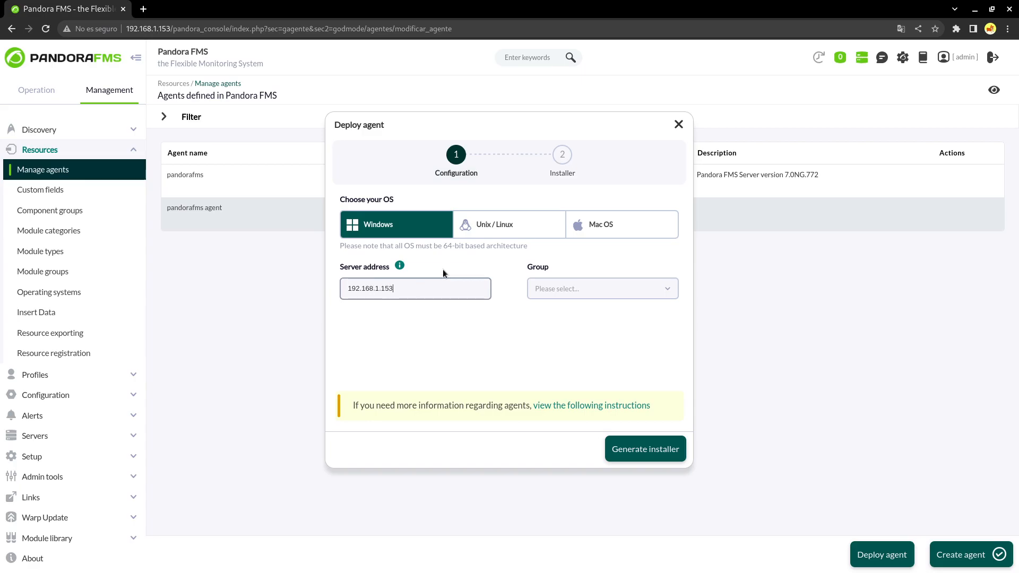
click(576, 290)
click(546, 413)
Generate the Windows installer command, copy it, and run it in PowerShell
click(636, 449)
drag(646, 281, 350, 243)
right_click(354, 242)
click(372, 250)
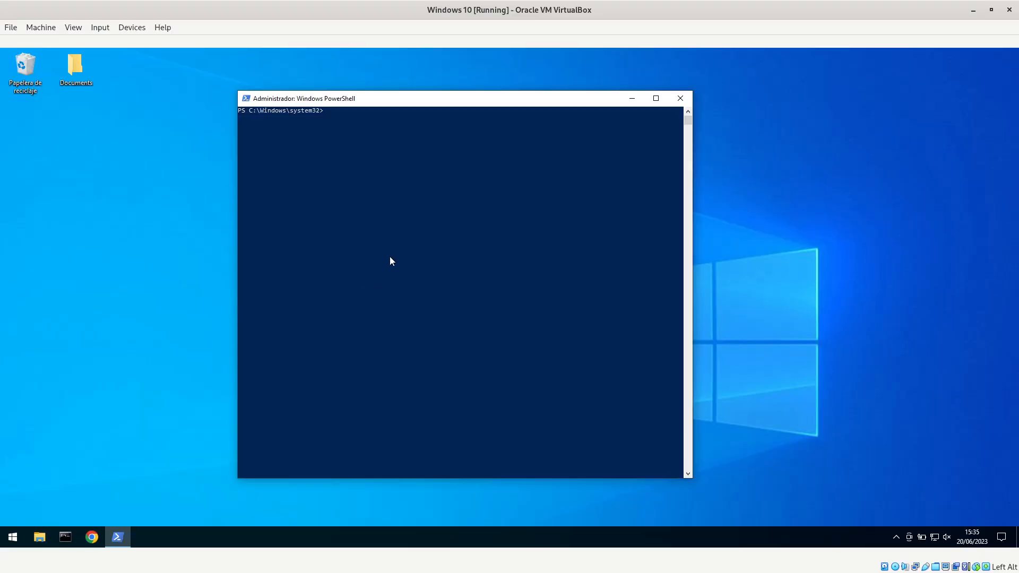
right_click(329, 295)
key(Return)
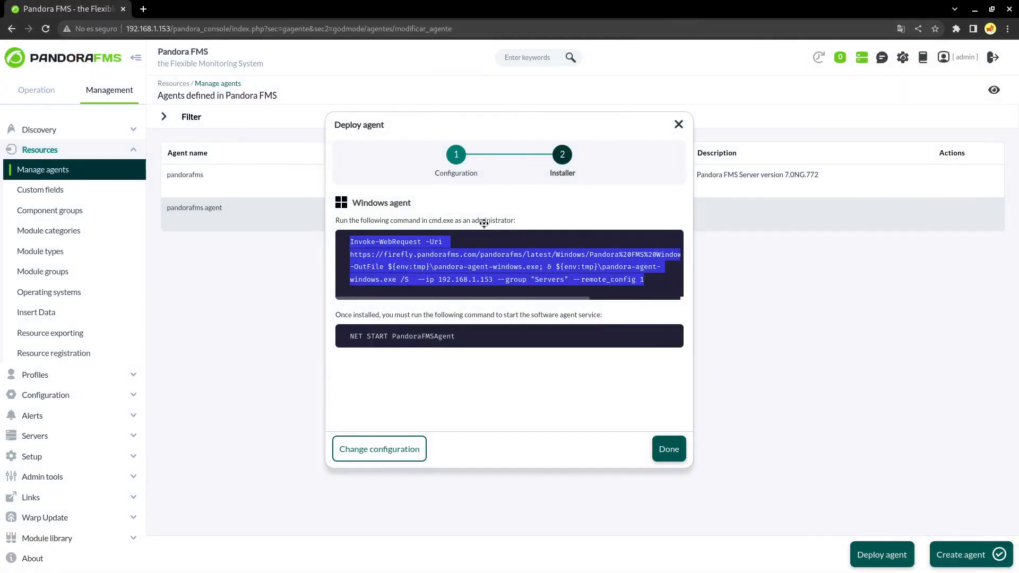
Switch the agent OS to Unix/Linux, generate its install command, and run it in the terminal
click(411, 452)
click(500, 226)
click(642, 446)
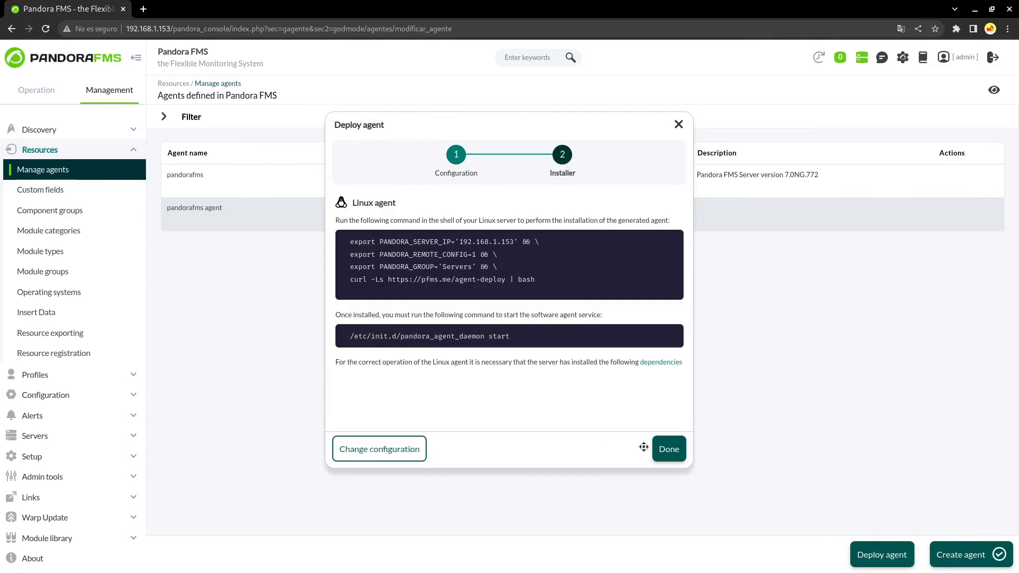
click(542, 279)
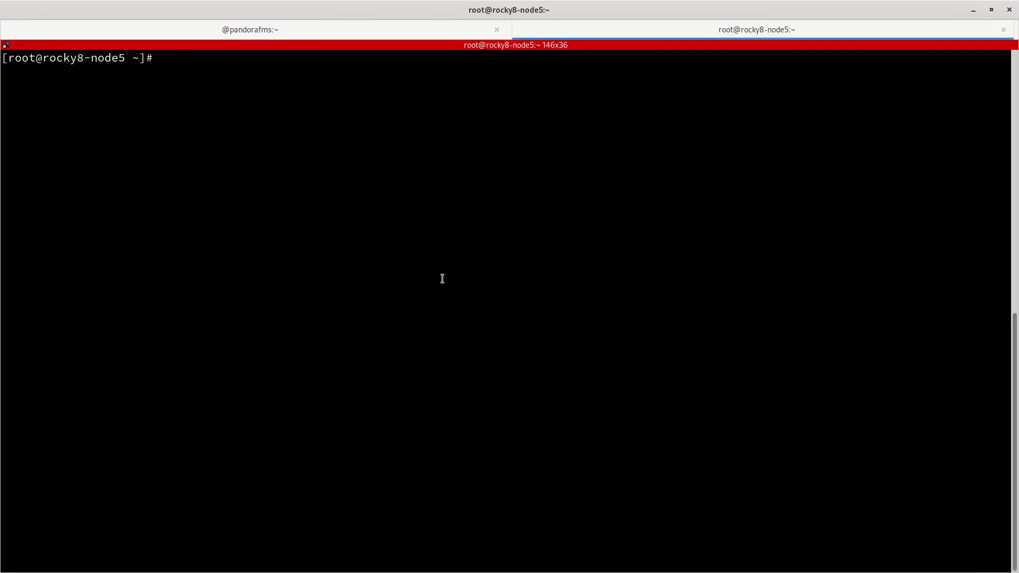
key(ctrl+shift+v)
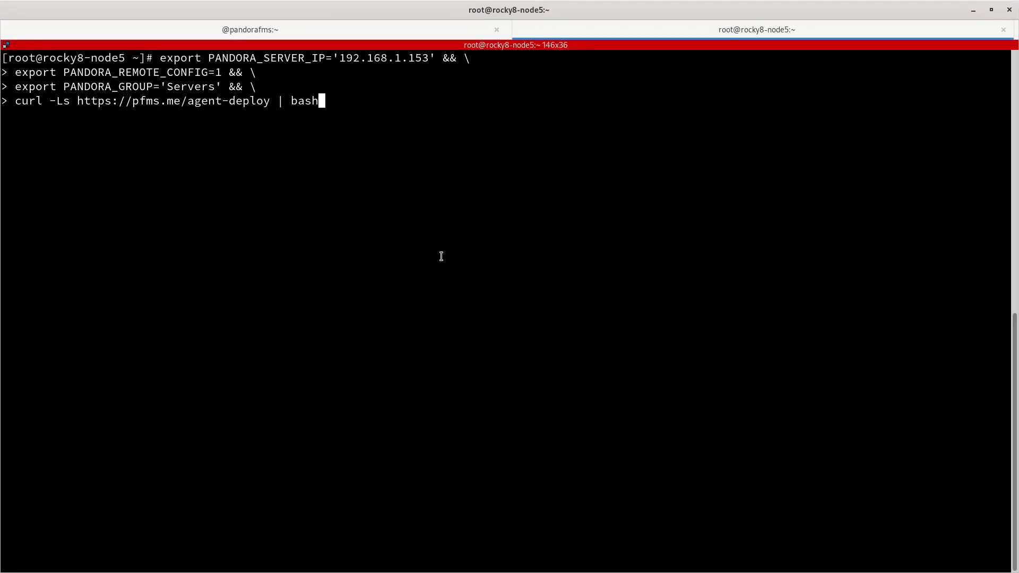
key(Return)
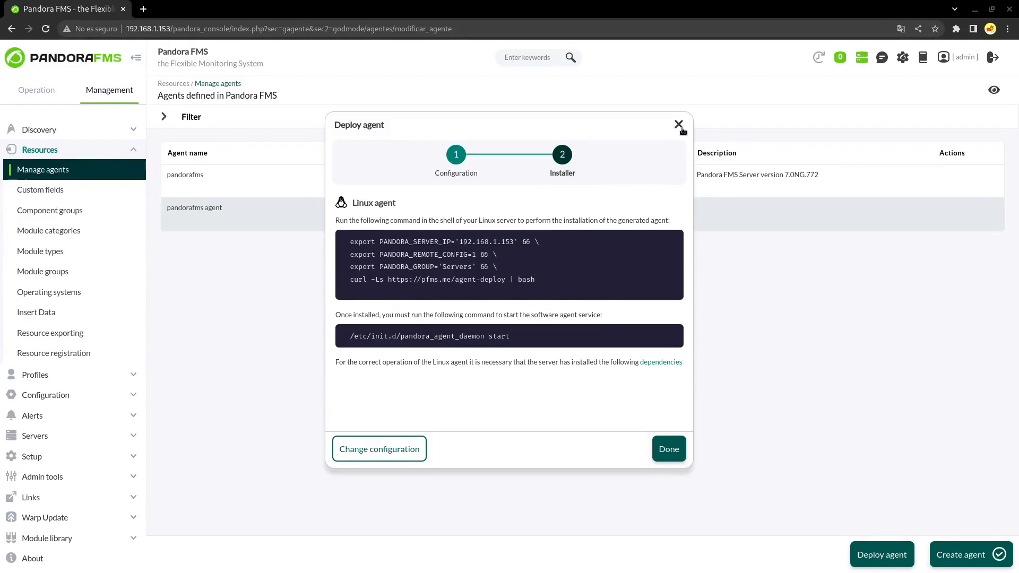
Close the Deploy agent window to return to the agents table
click(678, 125)
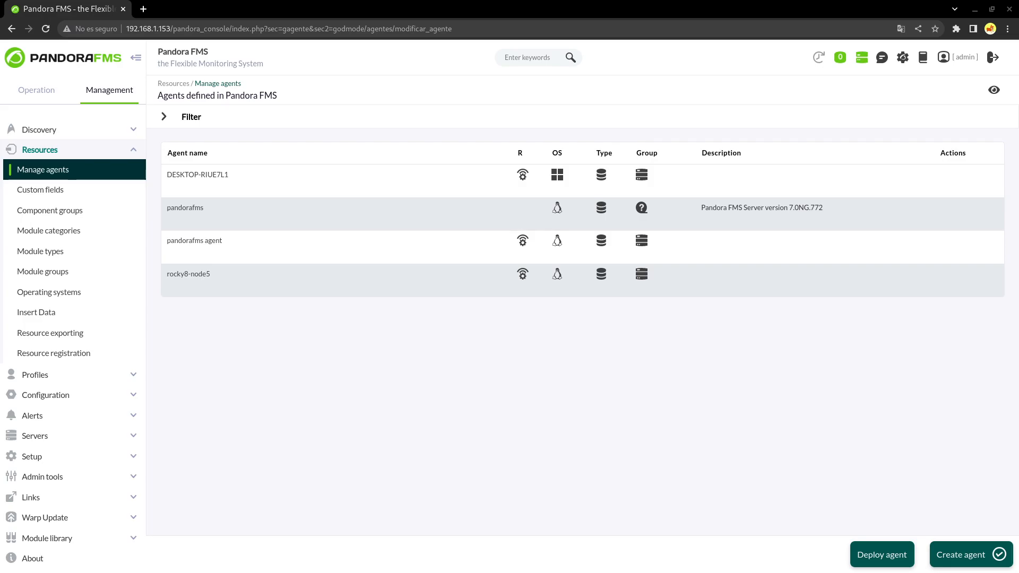
Create agent 'switch' with IP 192.168.80.252, primary group Network and OS Cisco
click(960, 554)
click(301, 160)
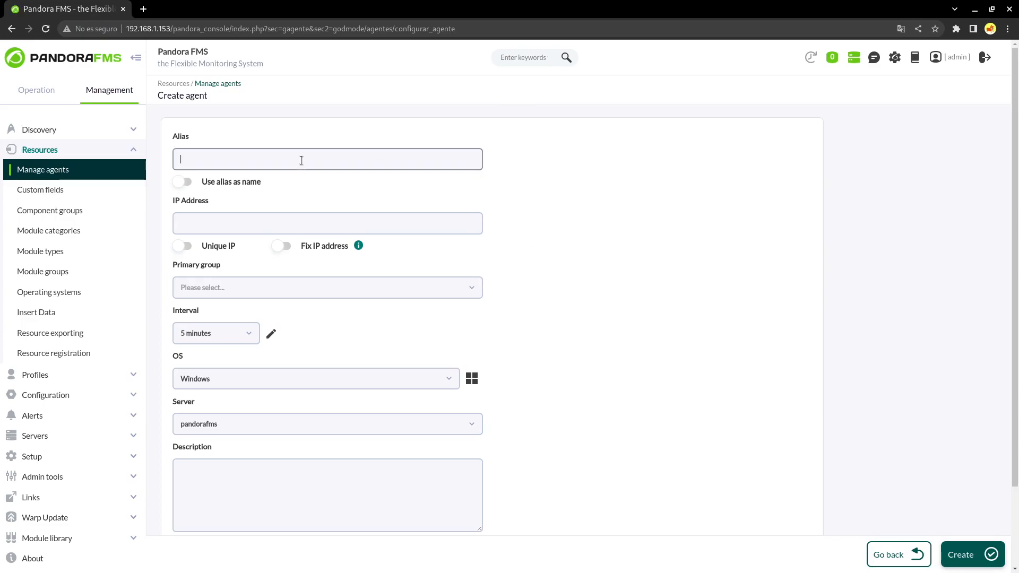
click(256, 213)
text(19)
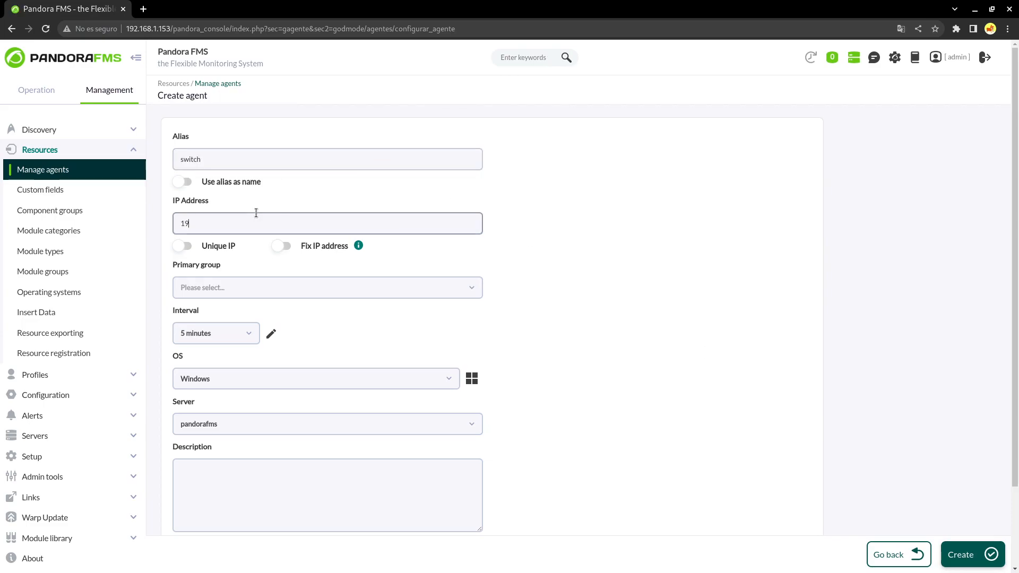
click(271, 288)
click(202, 393)
click(289, 379)
text(cis)
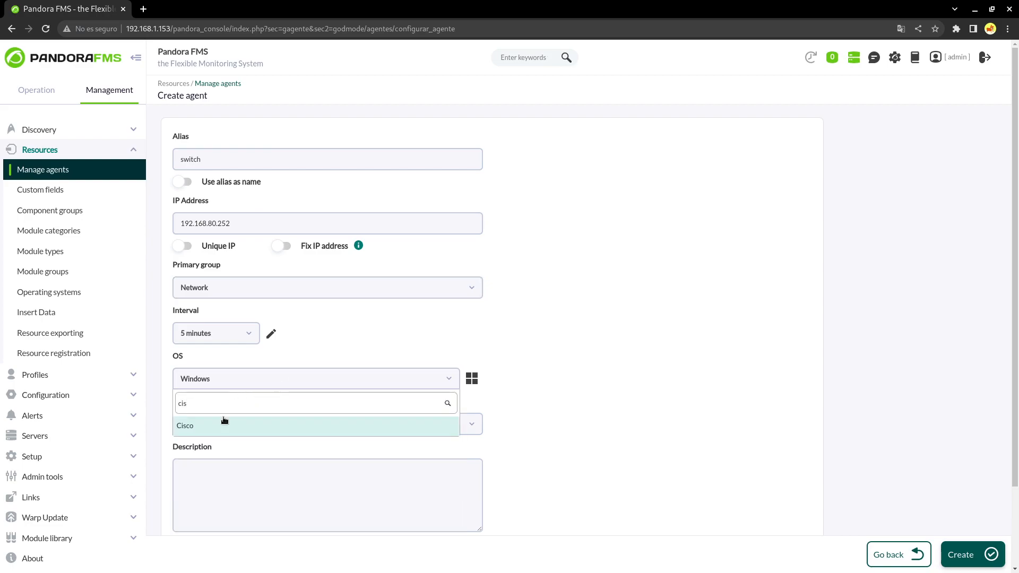
click(224, 426)
scroll(867, 489, down, 1)
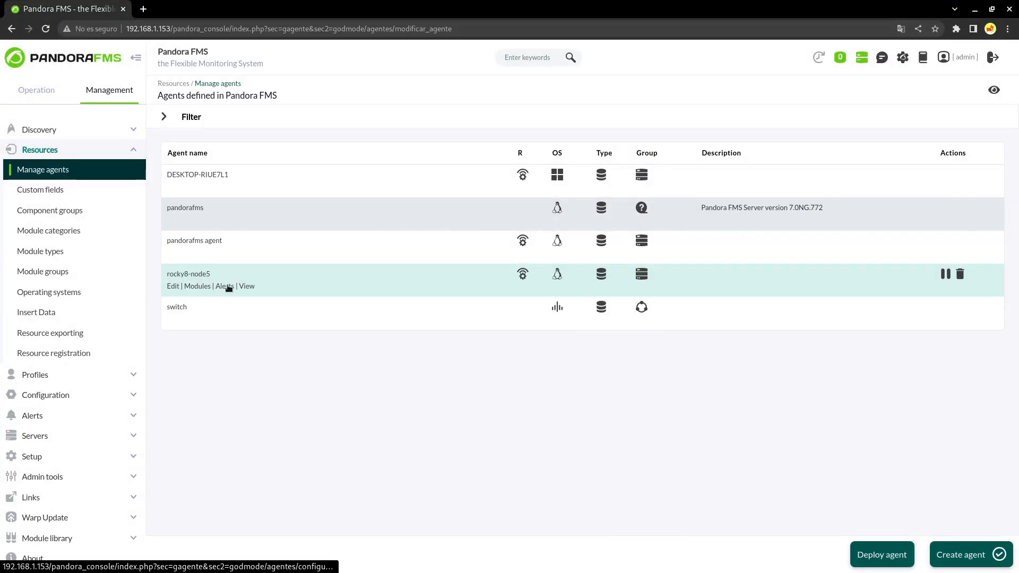
View rocky8-node5's main status page, then its configured Modules list in setup
click(197, 286)
click(994, 90)
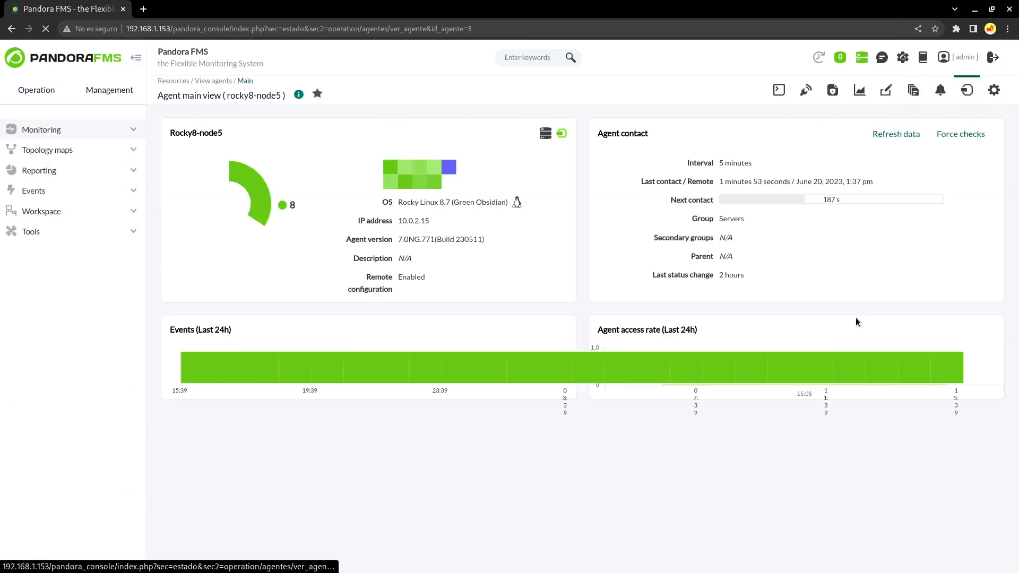
scroll(846, 344, down, 6)
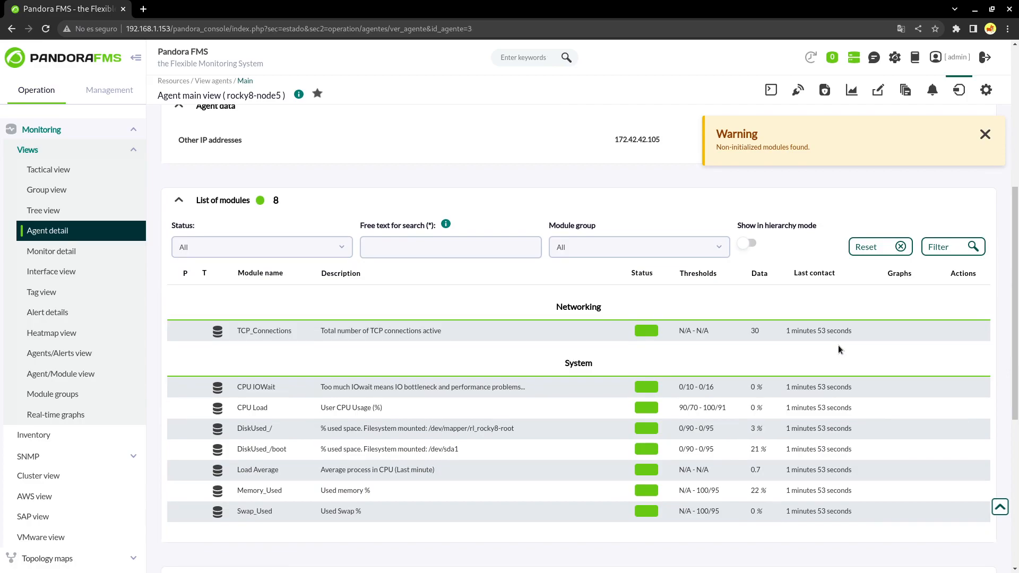
scroll(858, 317, up, 4)
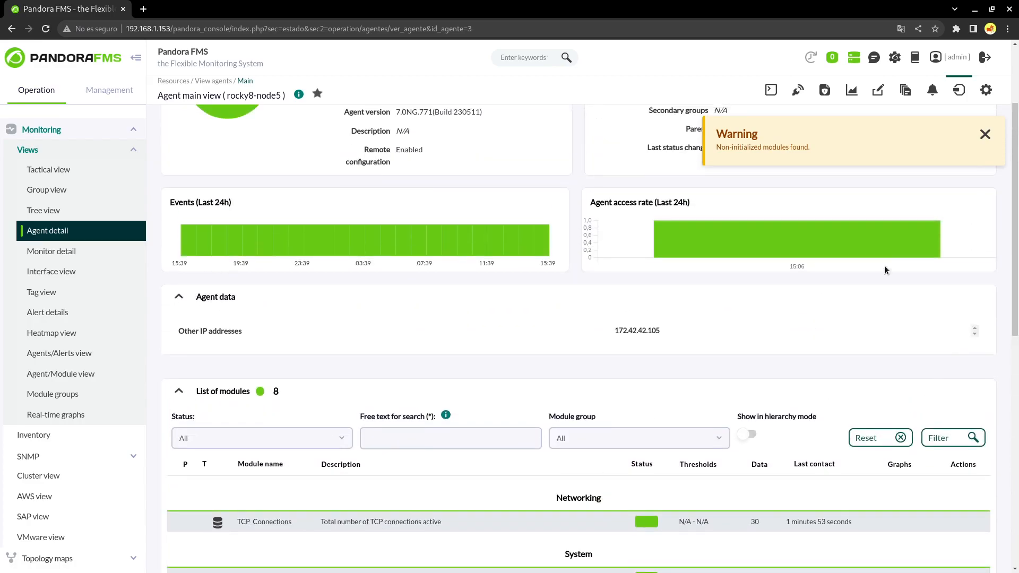
click(986, 90)
click(905, 90)
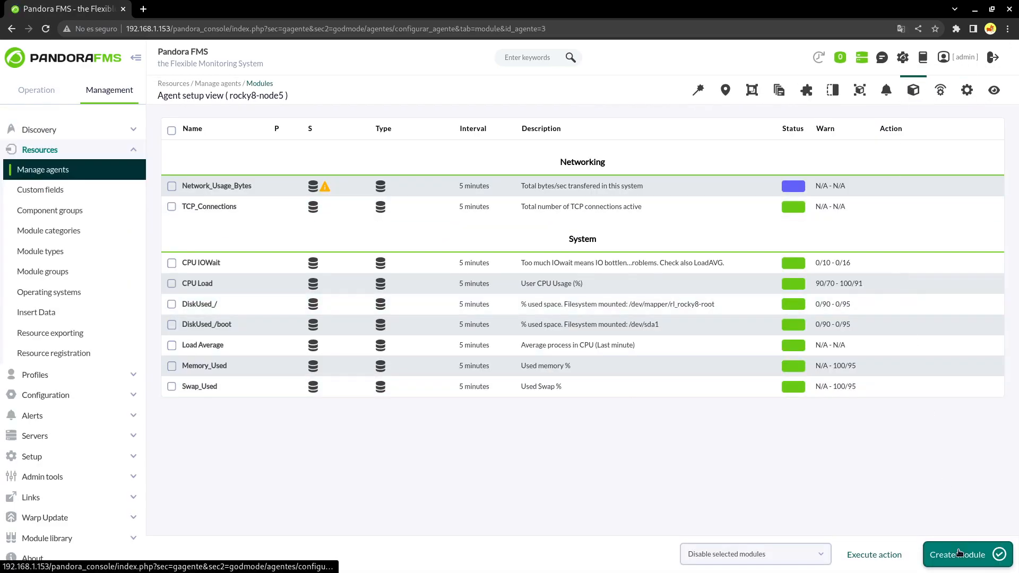
Start a new network server module for rocky8-node5
click(960, 554)
click(477, 272)
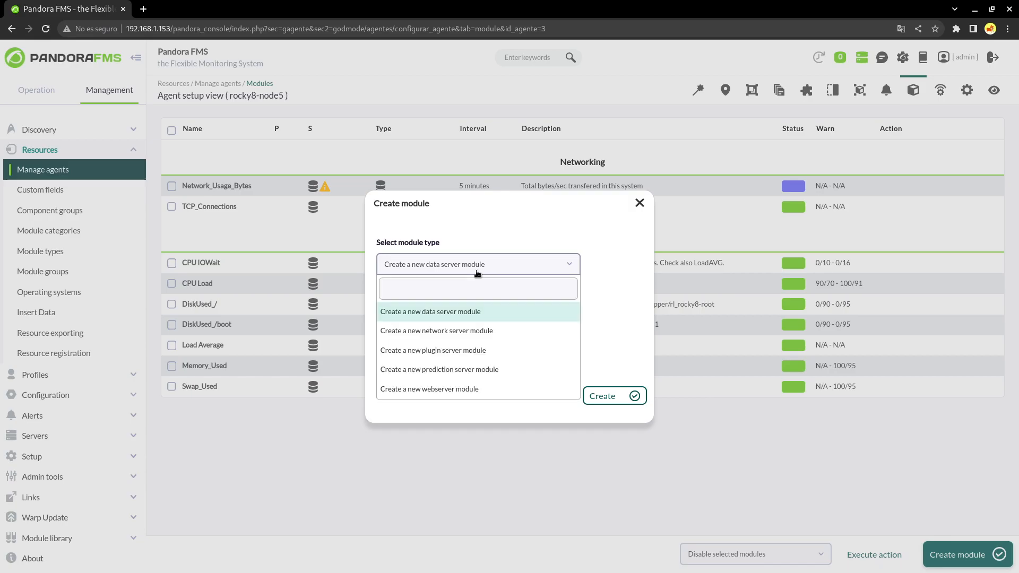
click(456, 330)
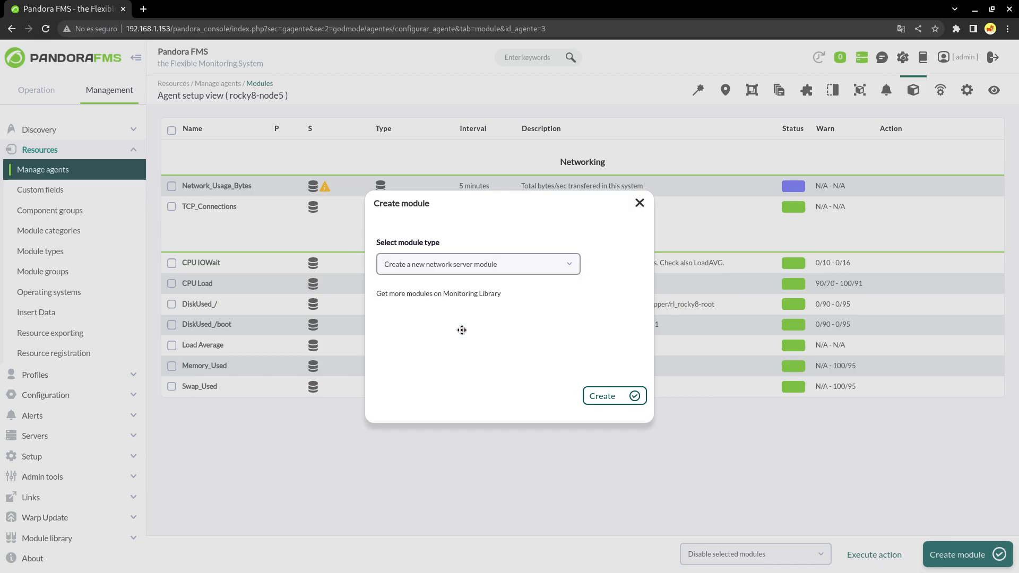
click(607, 395)
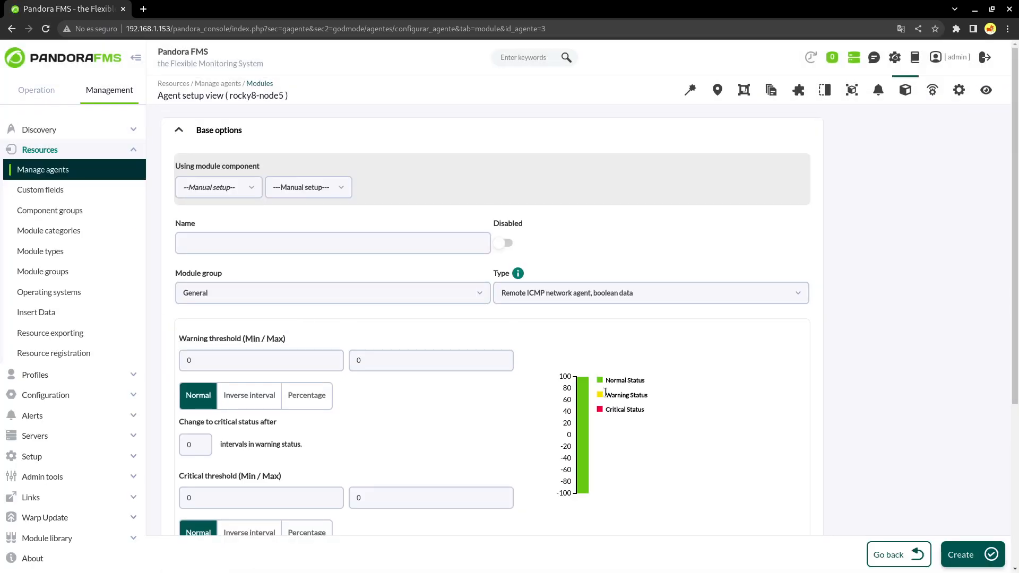
Base the module on the Network Management Host Alive check targeting 192.168.80.1 and save it
click(250, 186)
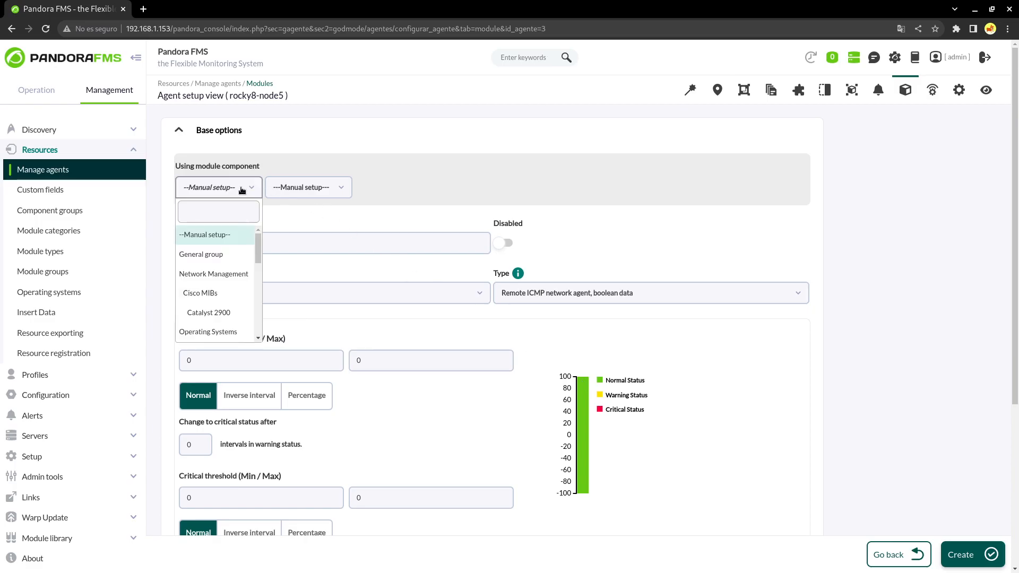
click(230, 271)
click(314, 186)
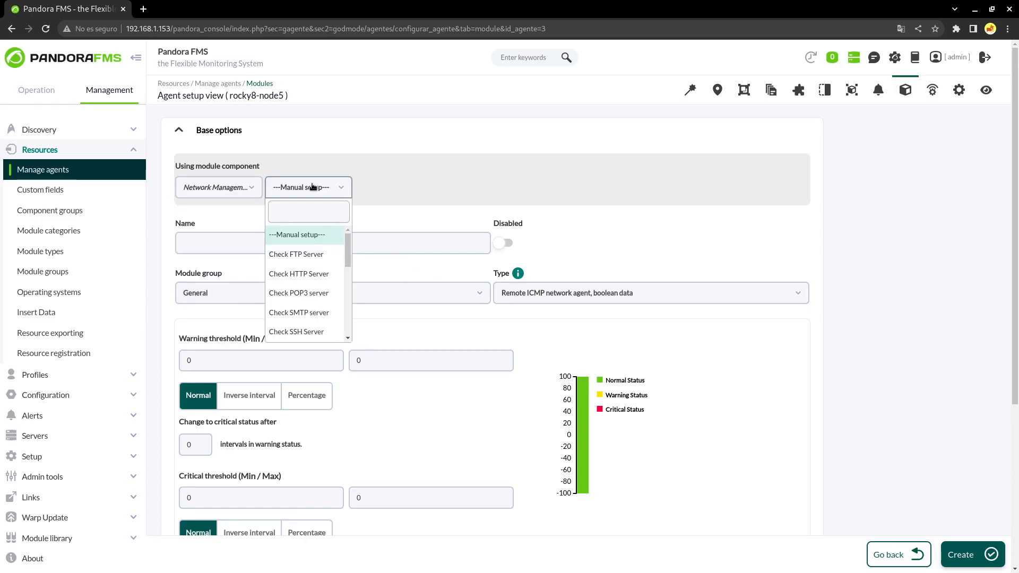
scroll(318, 268, down, 2)
mouse_move(346, 263)
mouse_down()
mouse_move(346, 275)
mouse_move(349, 243)
mouse_move(329, 273)
mouse_up()
click(329, 280)
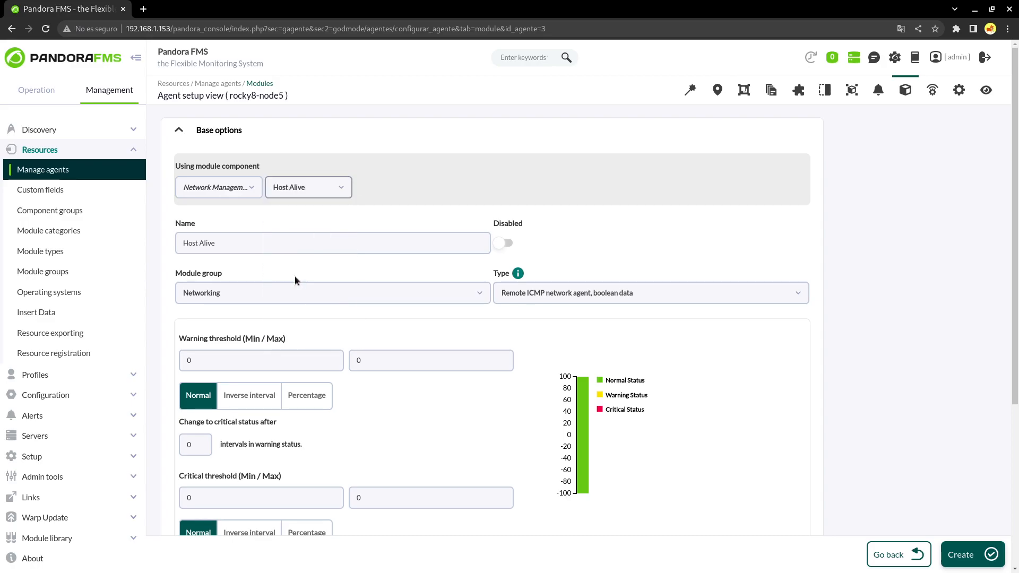
scroll(359, 304, down, 3)
scroll(365, 312, down, 1)
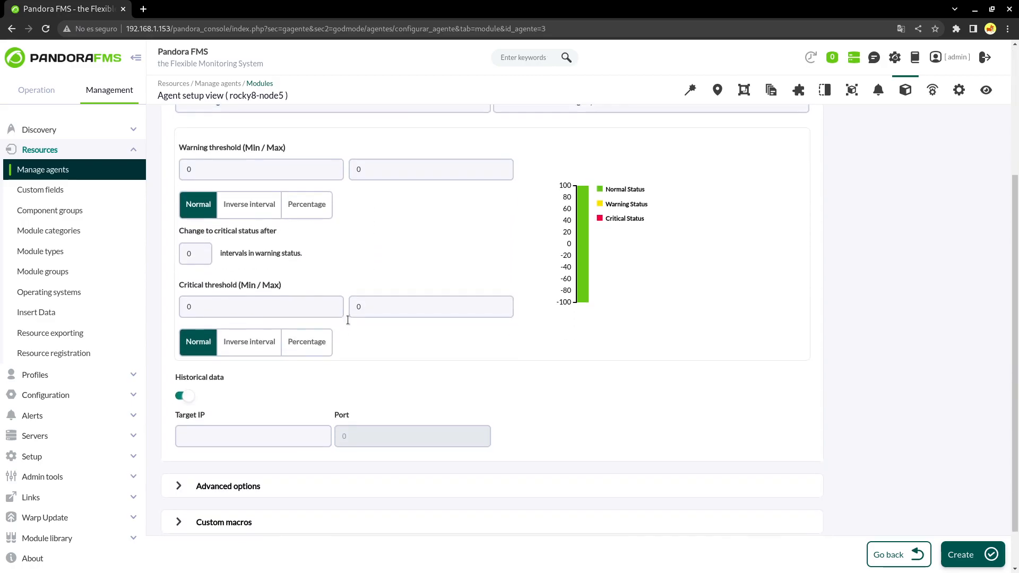
click(266, 436)
text(192.168.80)
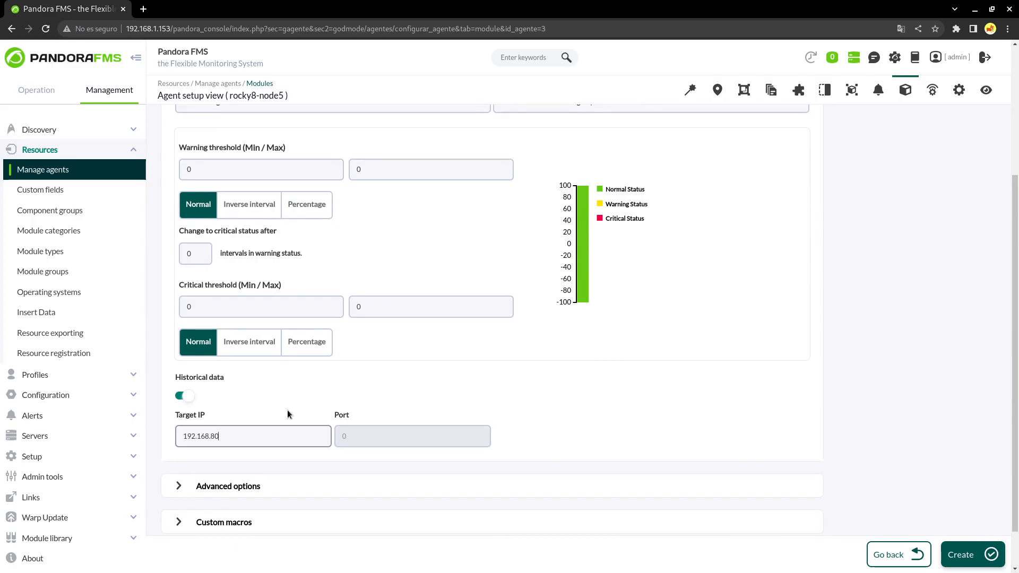
text(.1)
scroll(568, 399, down, 1)
click(957, 555)
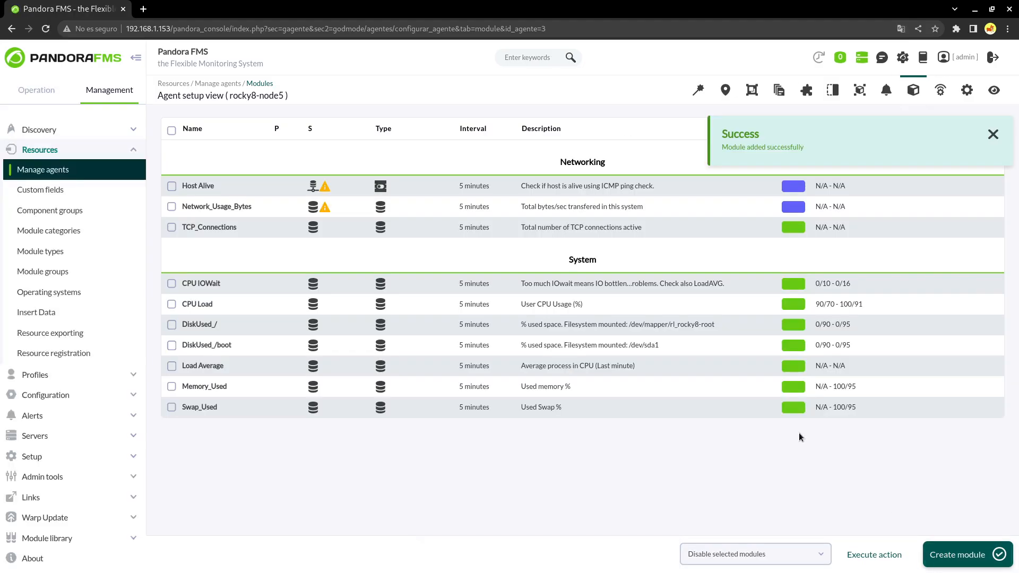
Refresh rocky8-node5's module list, then open the switch agent's setup from Manage agents
click(914, 91)
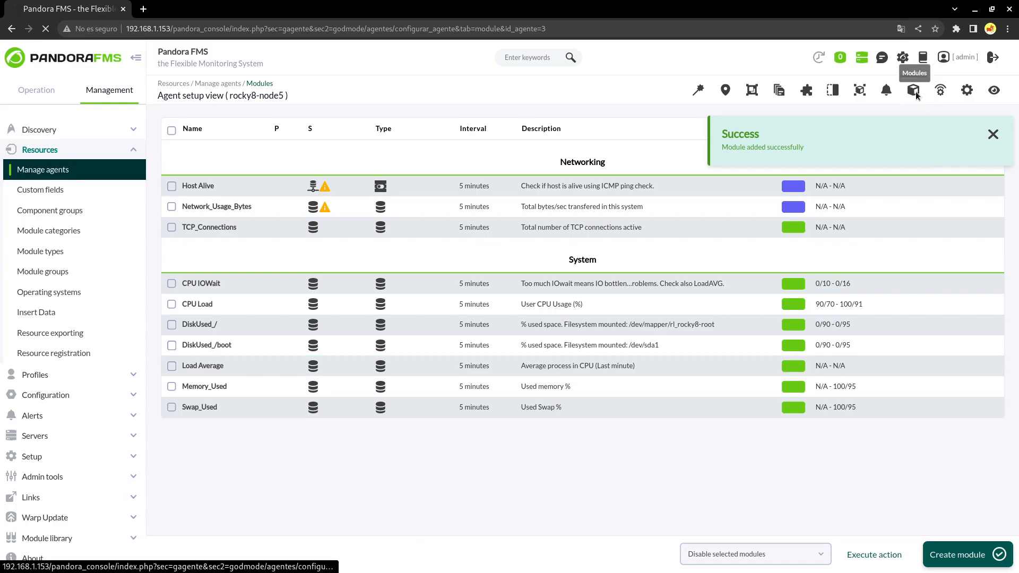
mouse_move(791, 182)
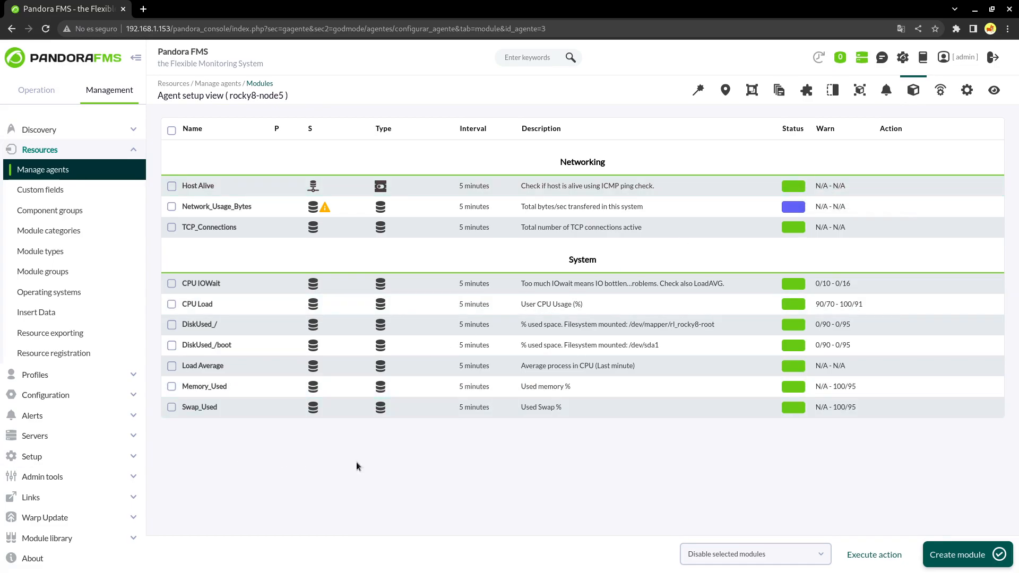
click(84, 174)
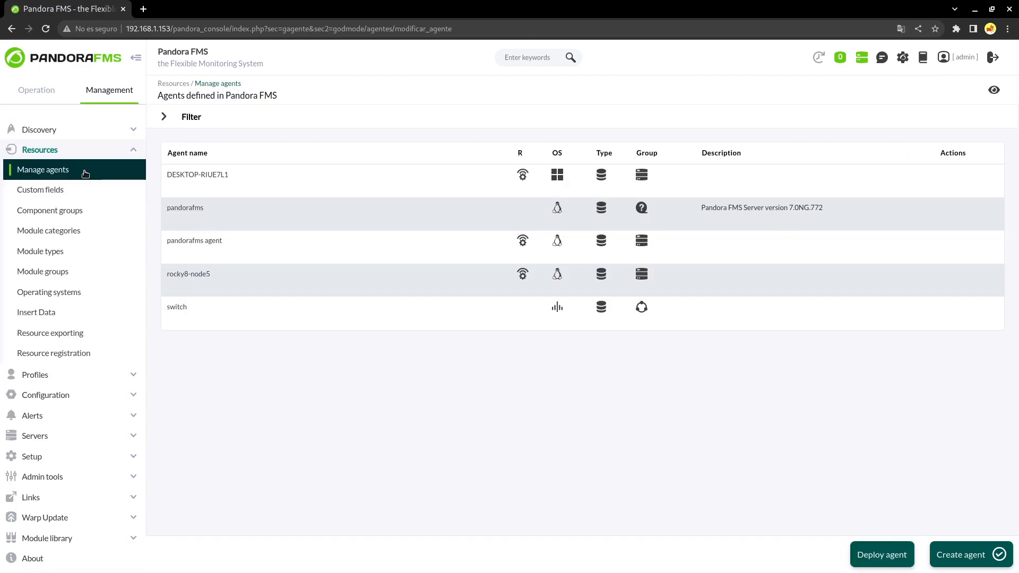
click(171, 307)
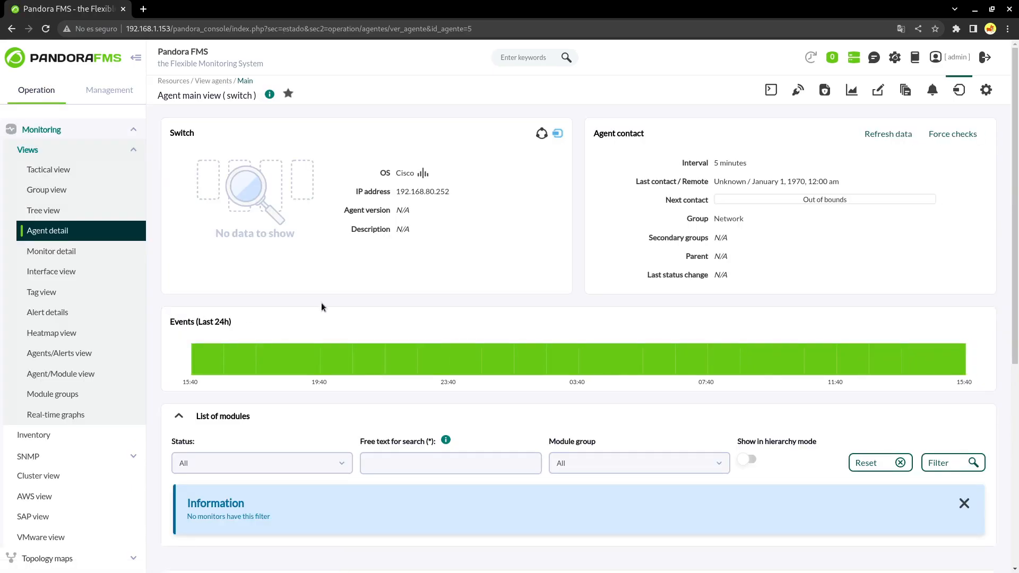
click(986, 90)
mouse_move(744, 88)
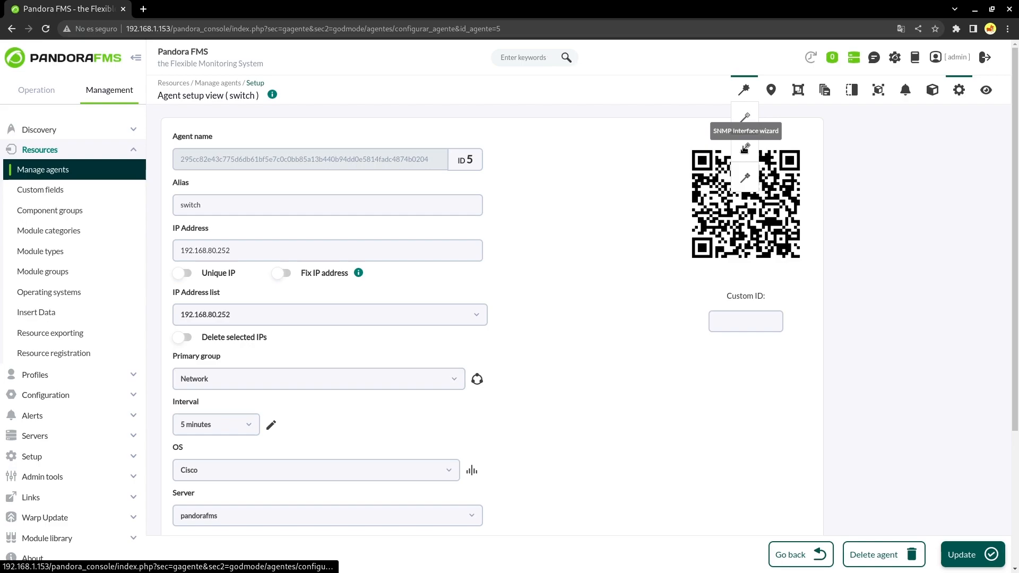
In the switch's SNMP Interfaces Wizard, enter the SNMP community and choose version 2c
click(744, 148)
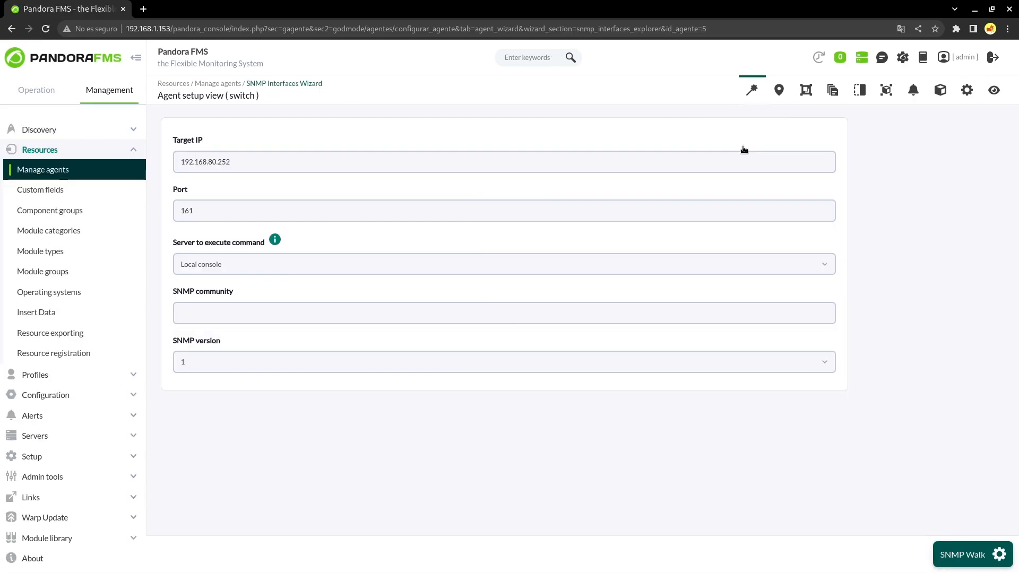
click(257, 315)
text(art)
click(224, 369)
click(221, 443)
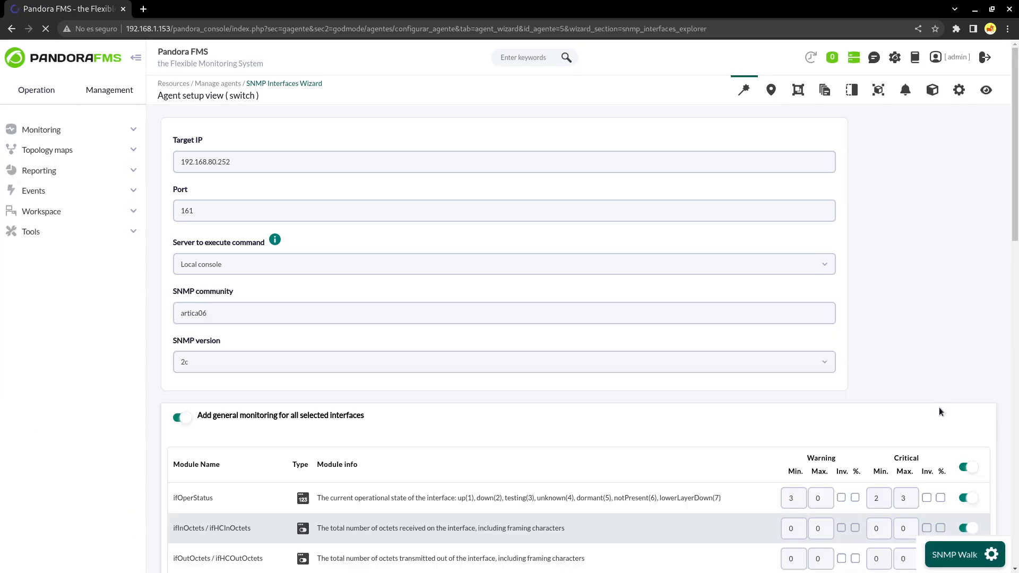
scroll(938, 406, down, 5)
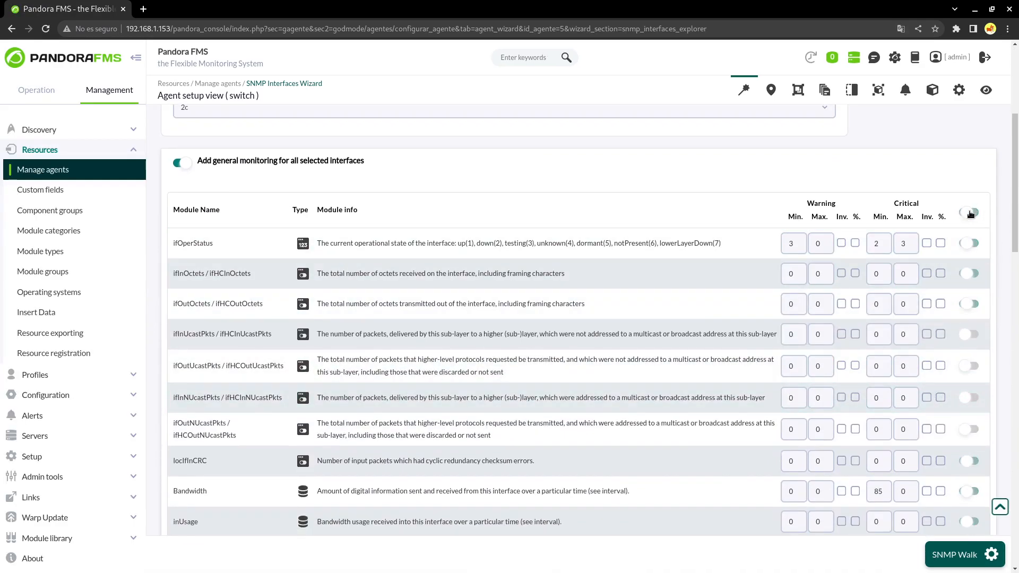
scroll(252, 251, down, 5)
scroll(253, 251, down, 5)
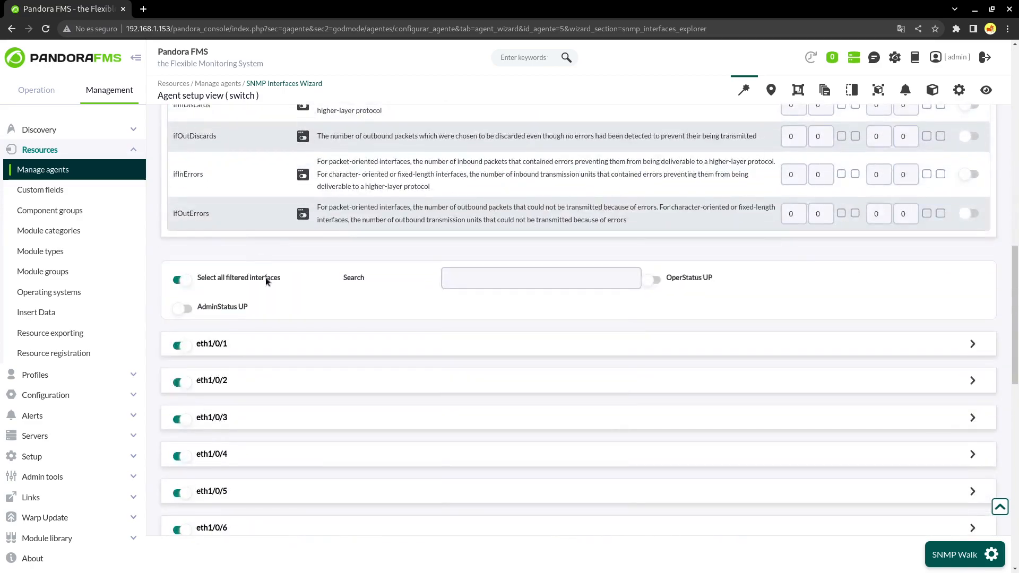
scroll(268, 278, down, 1)
Filter to OperStatus UP interfaces, create their ifOperStatus modules, and review the switch's module list
click(652, 217)
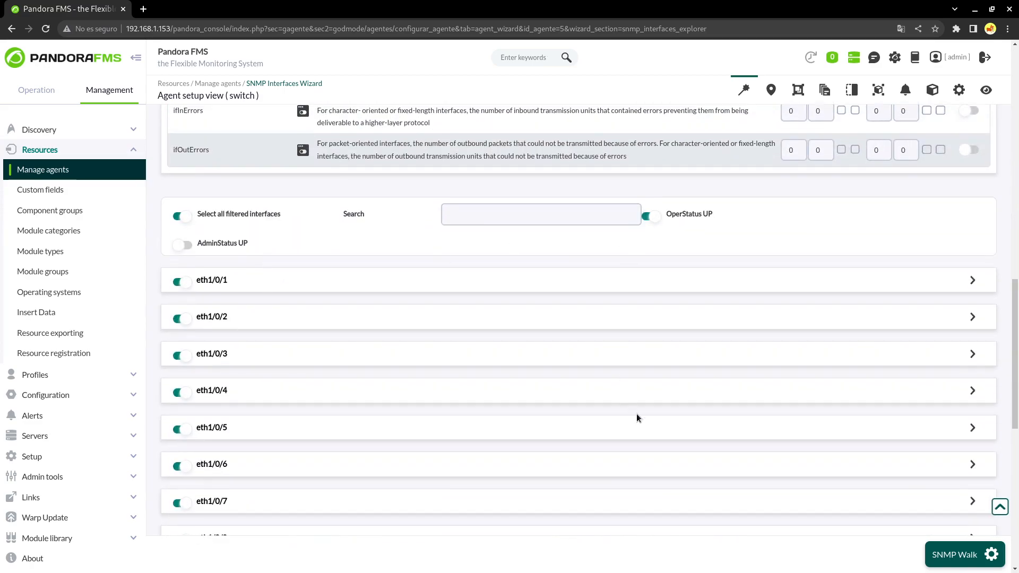
scroll(637, 416, down, 10)
click(212, 503)
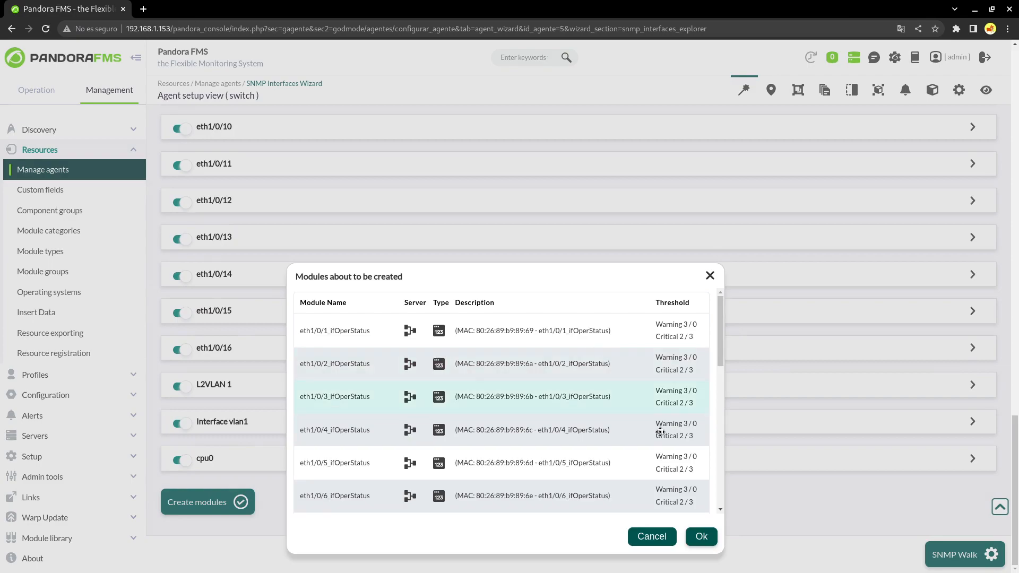
click(703, 537)
click(941, 89)
scroll(701, 376, down, 1)
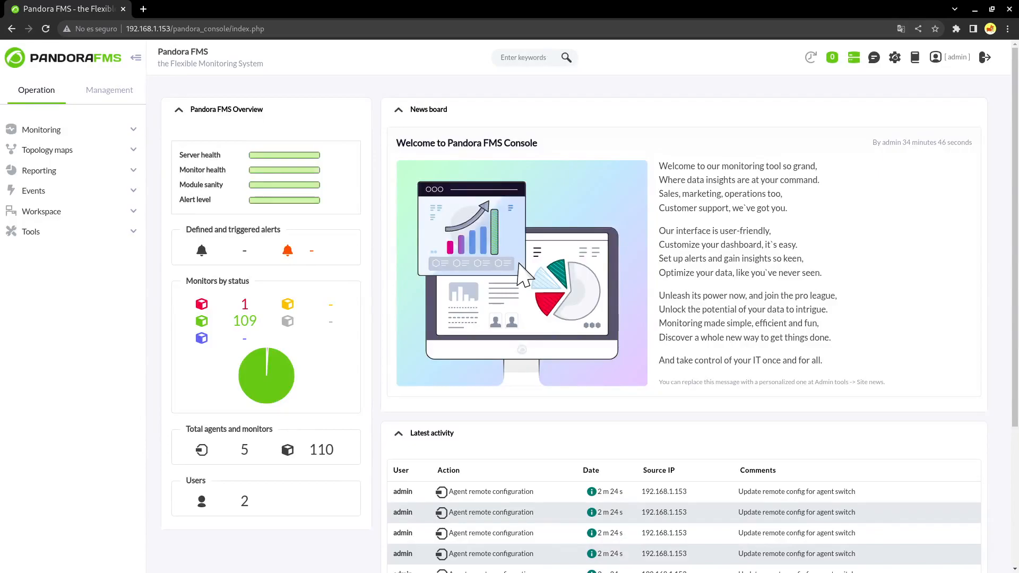
Navigate to rocky8-node5's modules and open CPU Load for editing
click(118, 91)
click(67, 151)
click(60, 172)
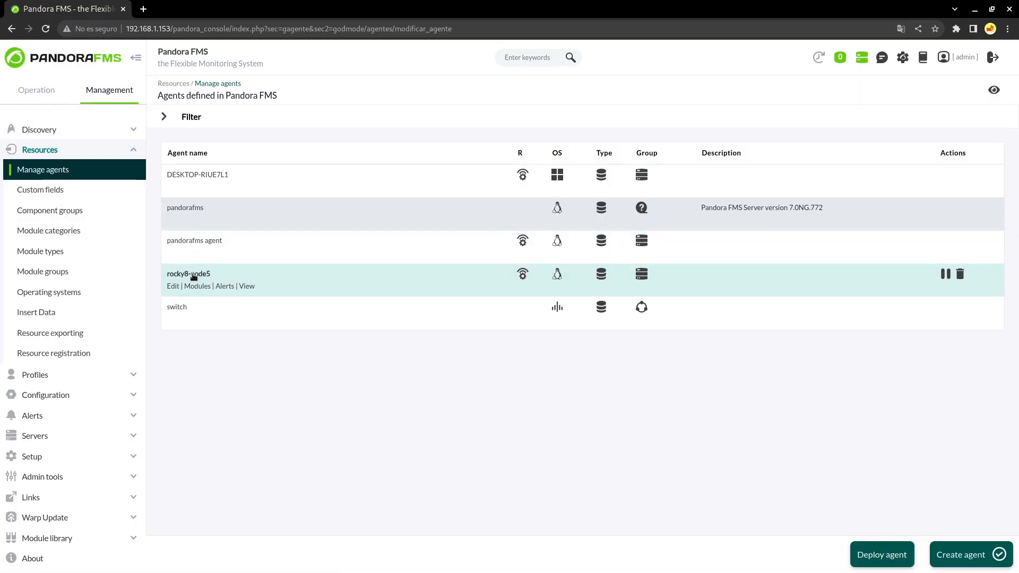
click(196, 286)
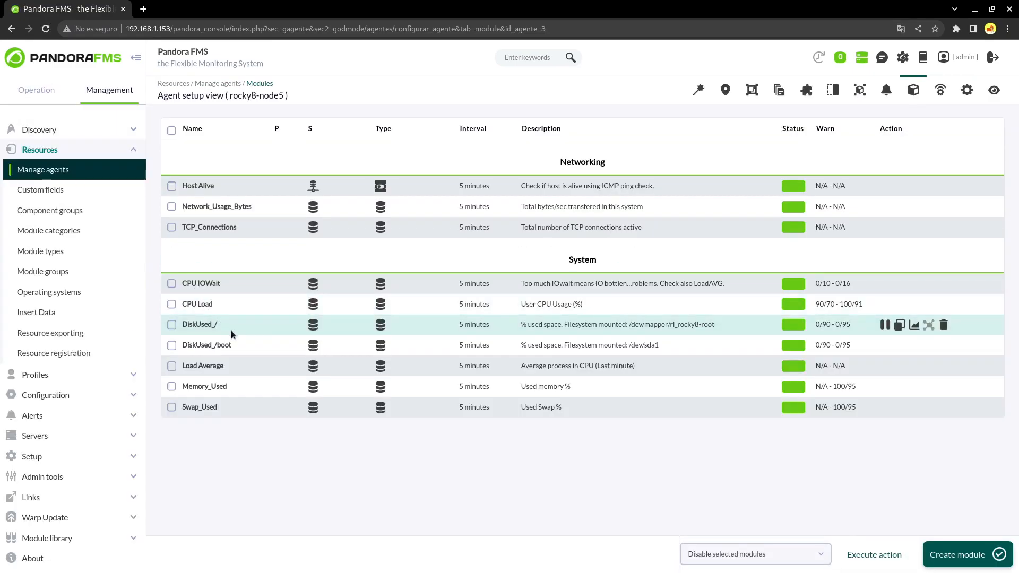
click(209, 305)
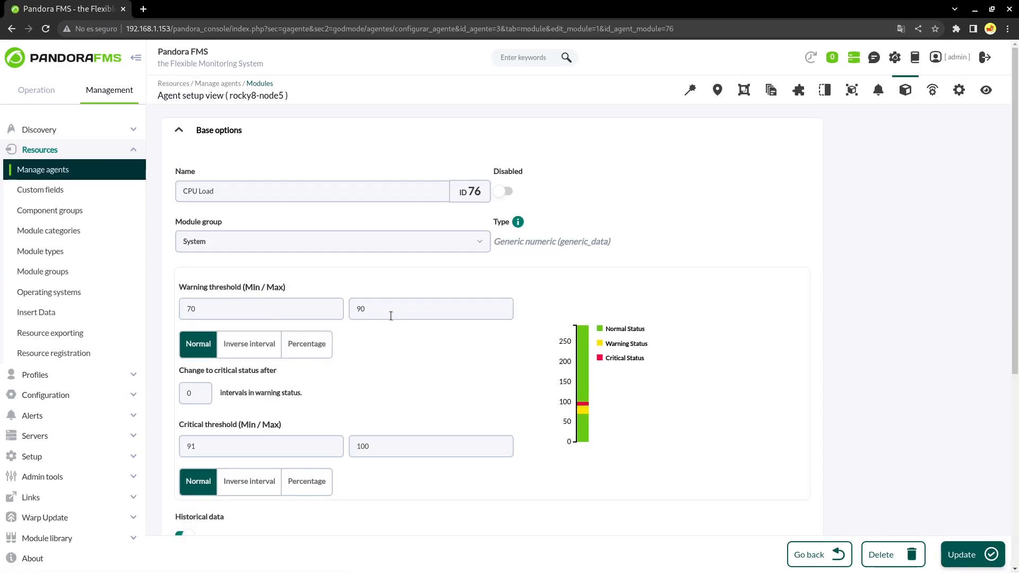
Check the CPU Load thresholds: warning 70–90, critical 91–100, then go to the agent's alerts
double_click(393, 309)
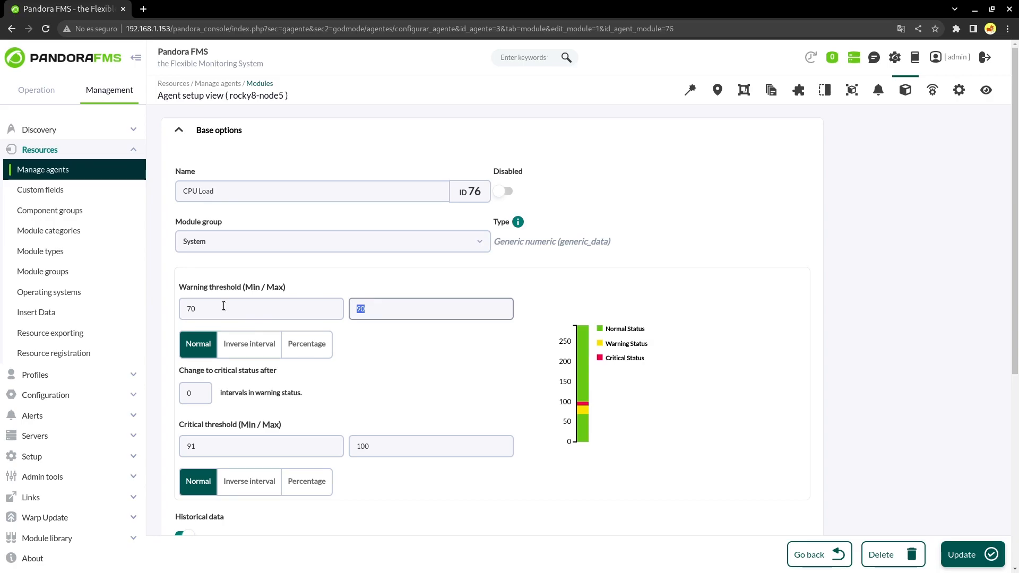
click(191, 445)
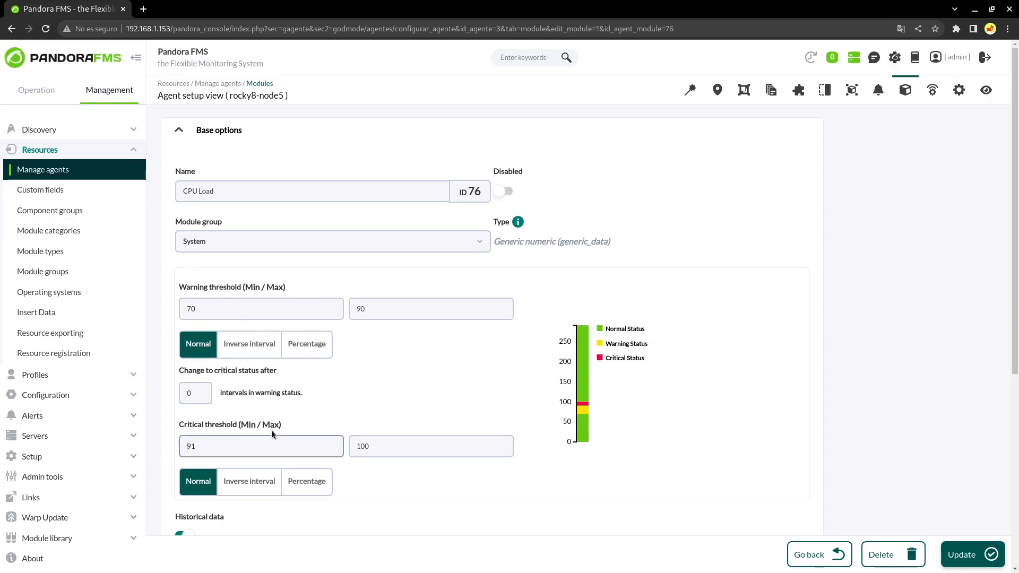
click(373, 398)
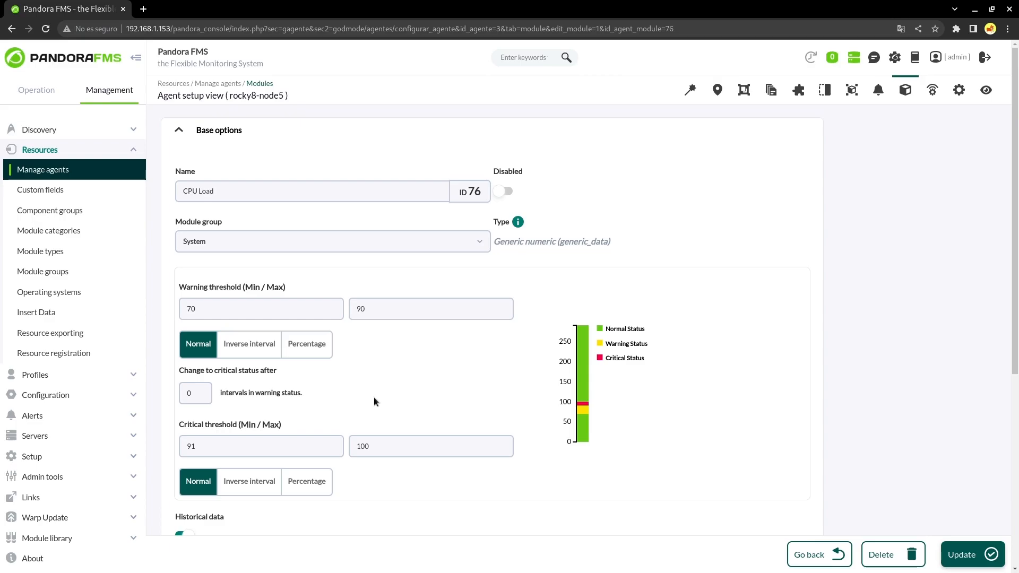
click(878, 91)
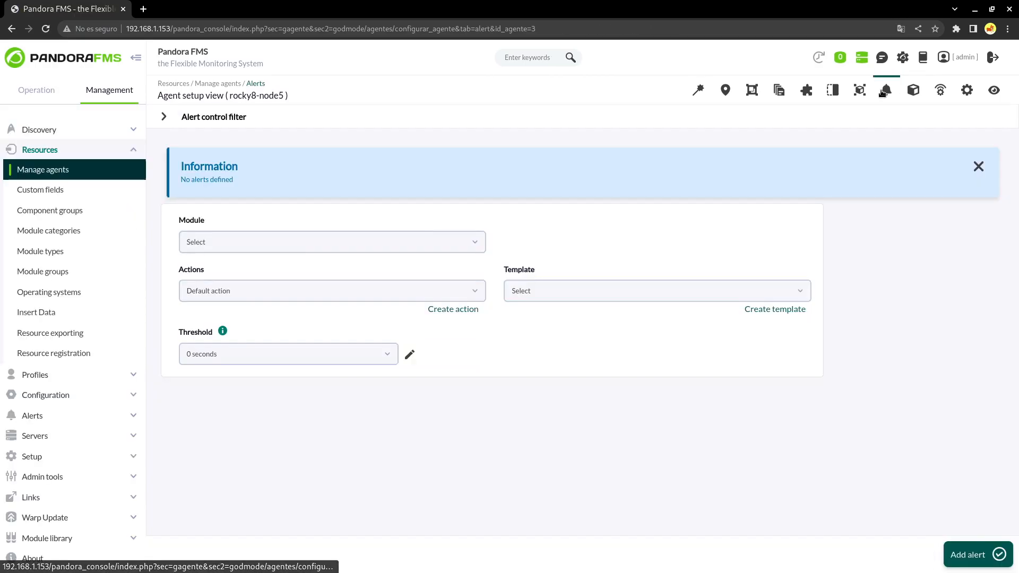
Add a Critical condition alert on rocky8-node5's Host Alive module
click(245, 247)
text(Host)
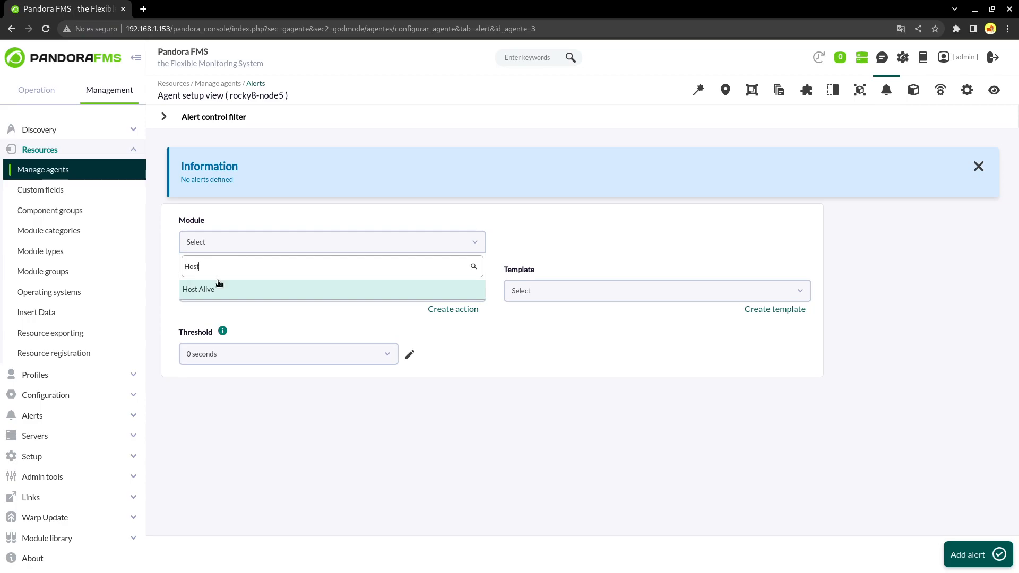
click(219, 286)
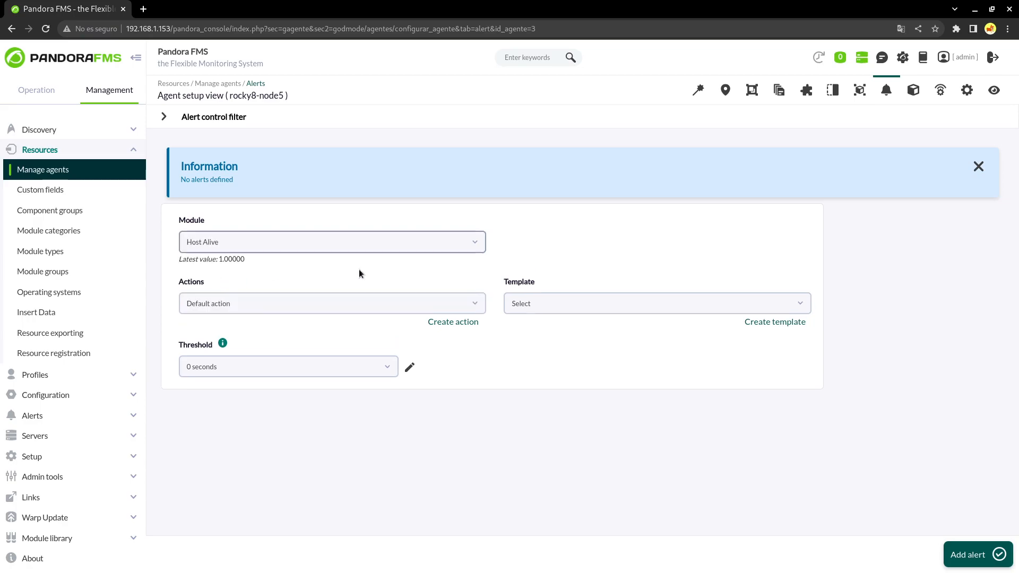
click(522, 300)
click(545, 370)
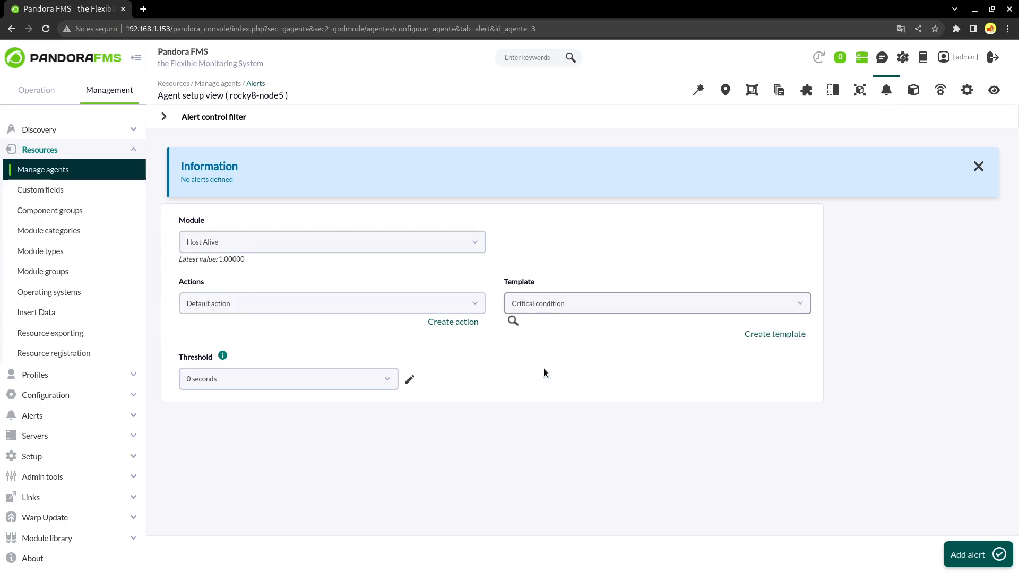
click(968, 554)
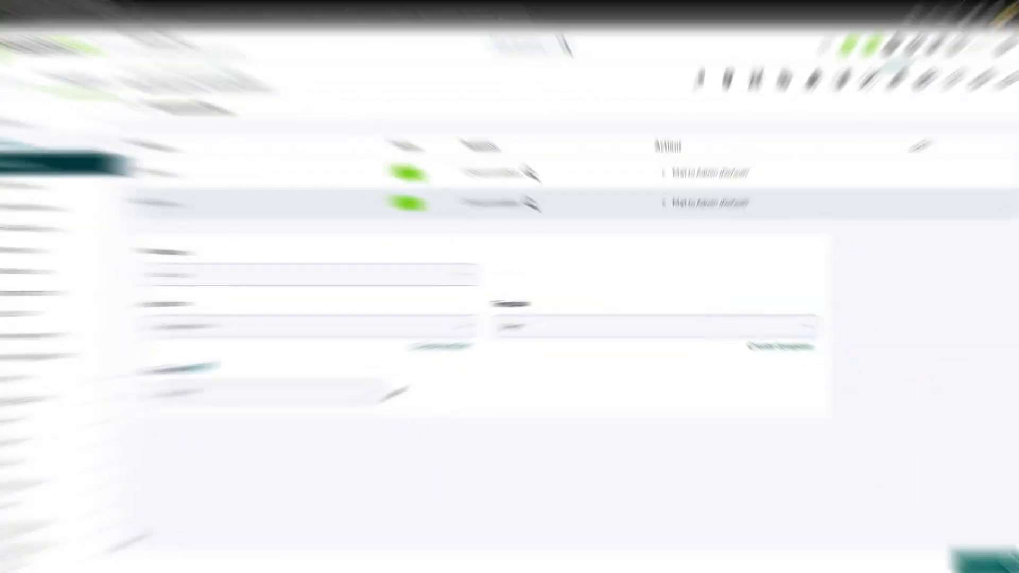
click(119, 457)
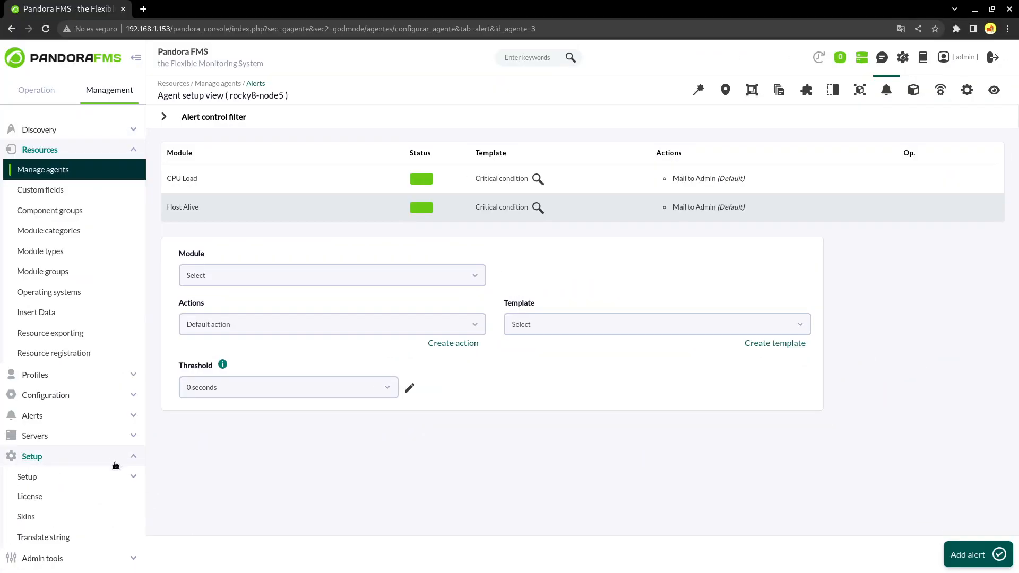
click(106, 476)
Review the mail configuration in General Setup
click(84, 495)
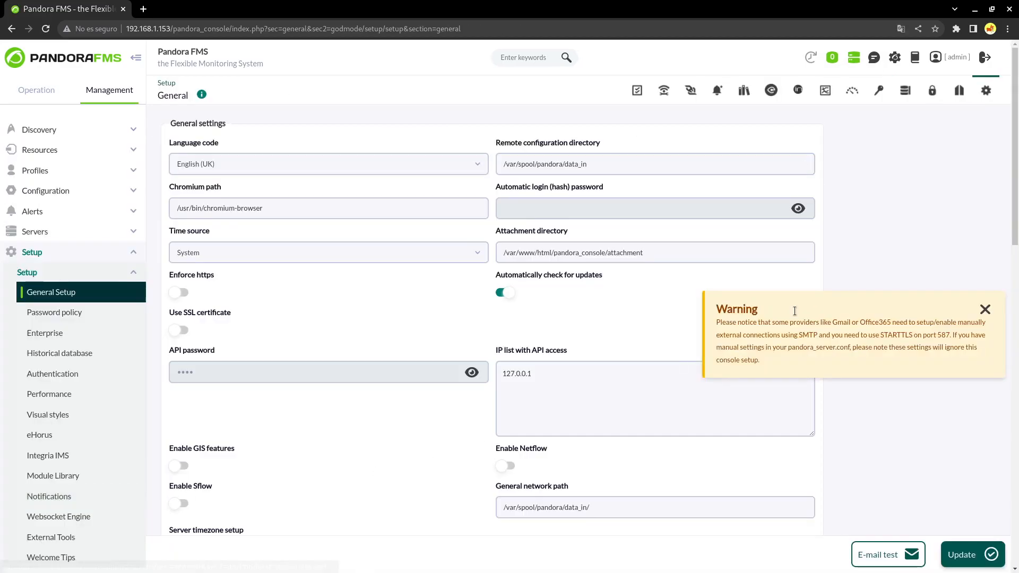
drag(1012, 148, 1008, 401)
scroll(776, 395, down, 4)
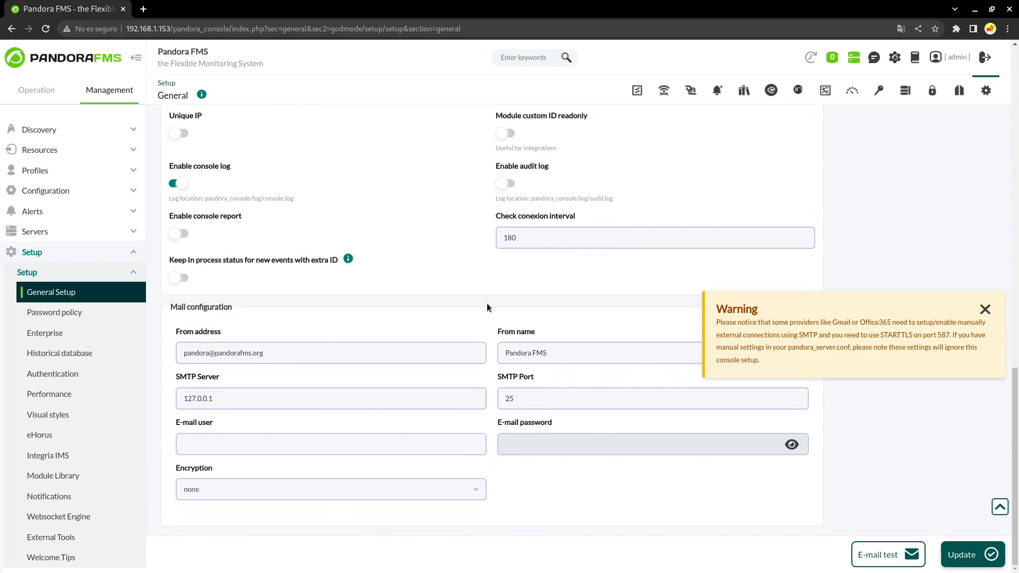
Inspect the Mail to Admin alert action and its destination address
click(79, 217)
click(52, 268)
click(195, 175)
scroll(329, 395, down, 3)
scroll(330, 397, down, 3)
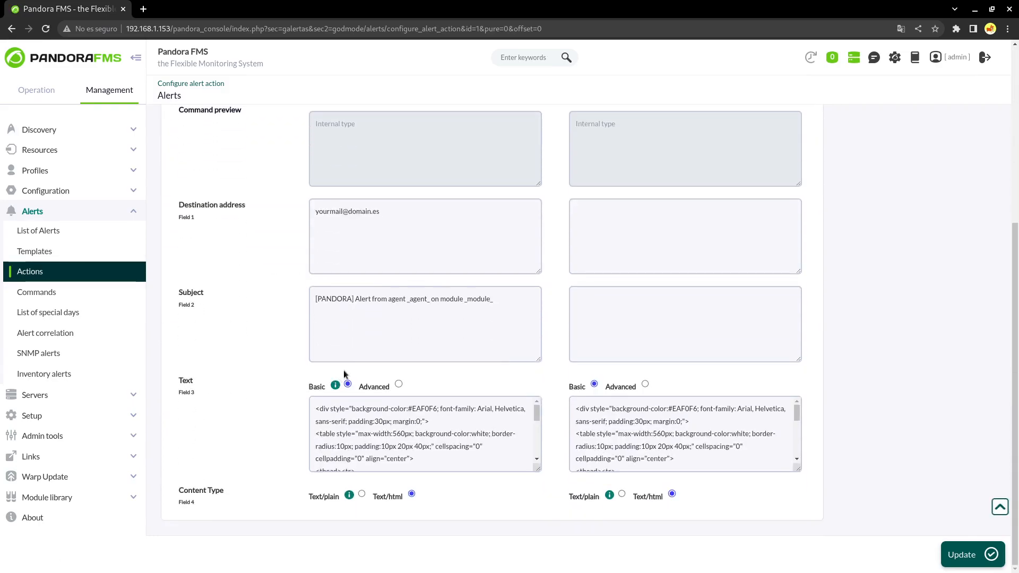
drag(413, 215, 276, 208)
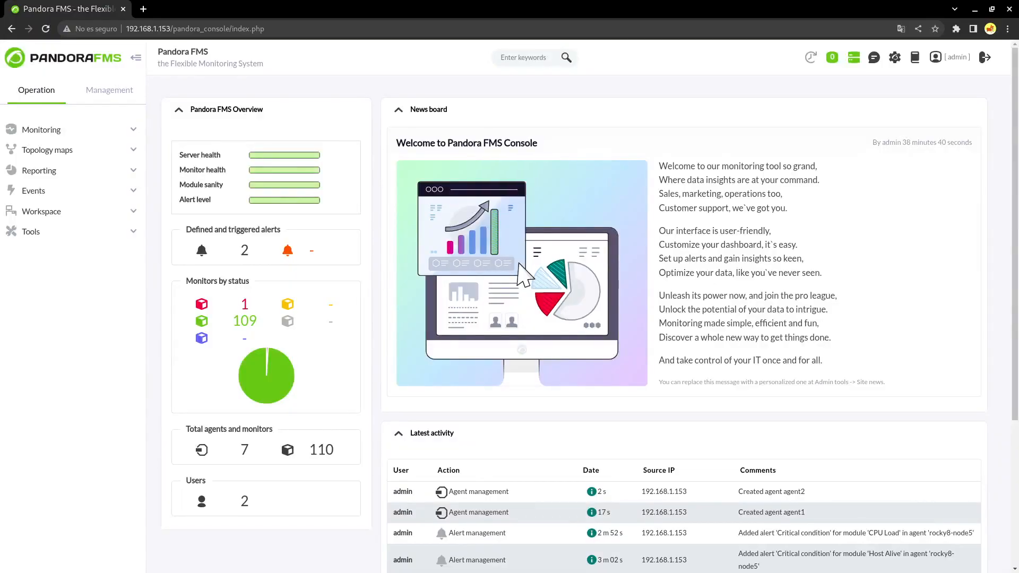
Open the Basic Remote Checks policy from Manage policies and review its modules
click(122, 95)
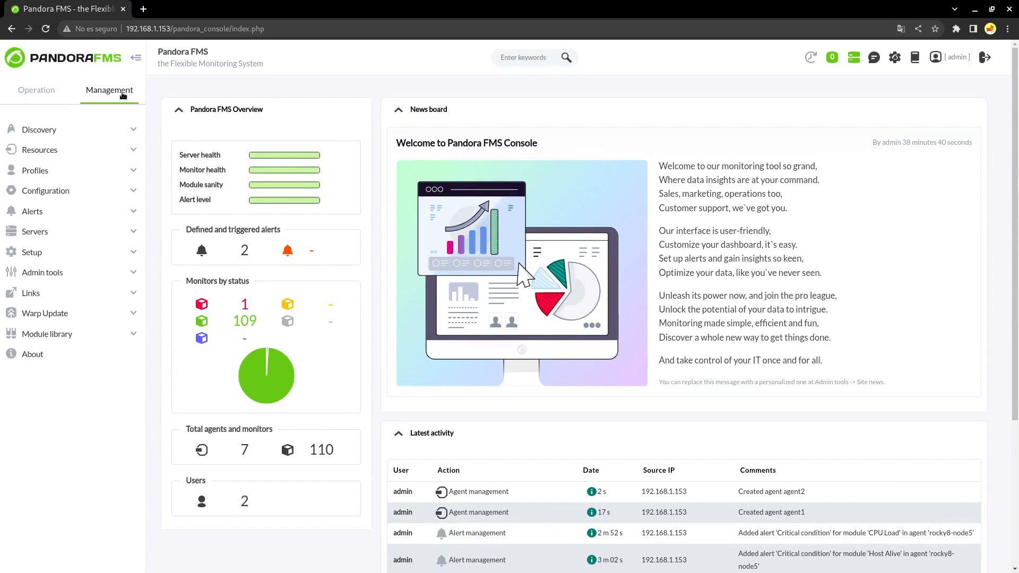
click(48, 191)
click(59, 294)
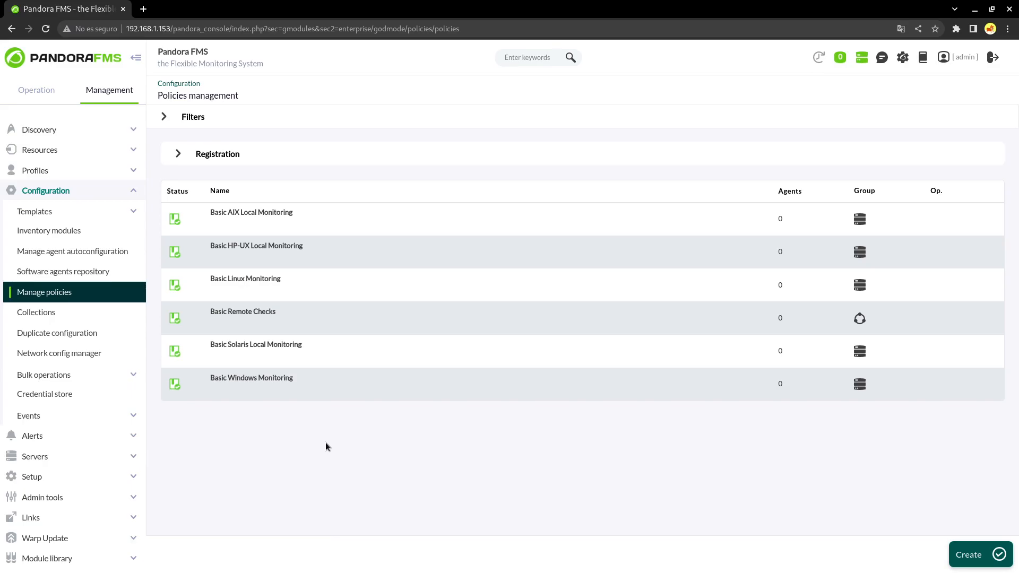
click(261, 313)
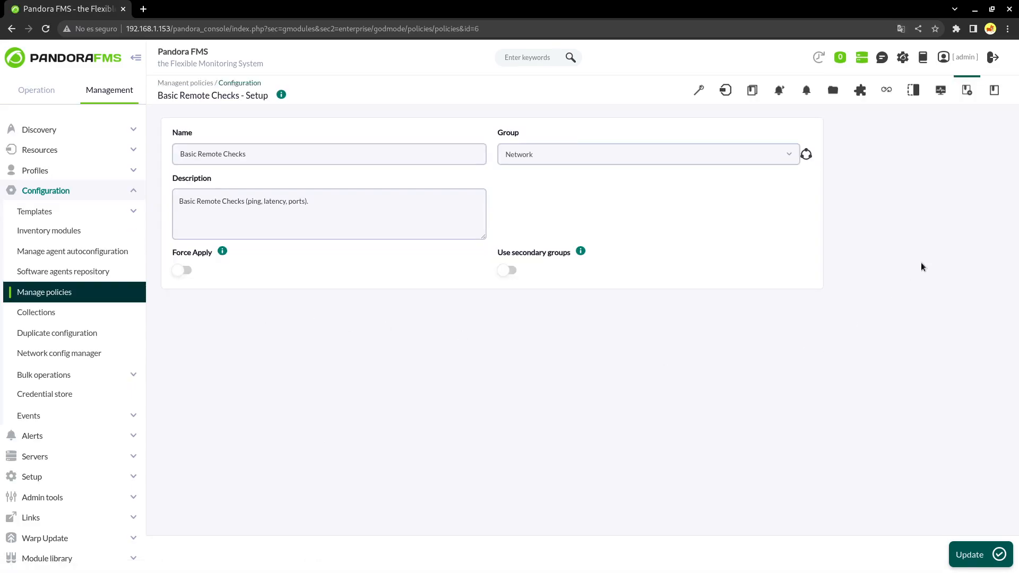
click(941, 91)
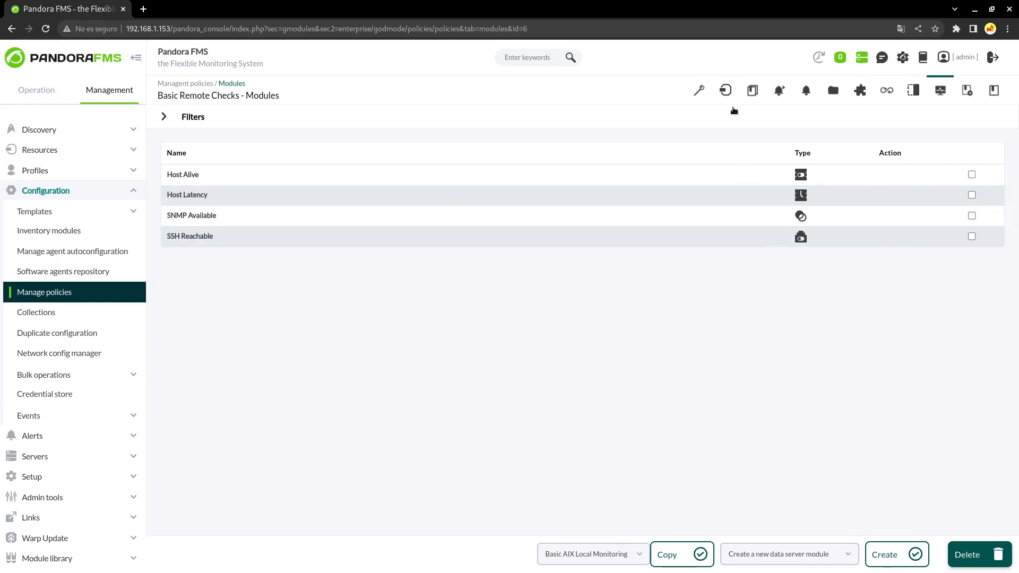
Add agent1 and agent2 to the policy as individual agents
click(727, 91)
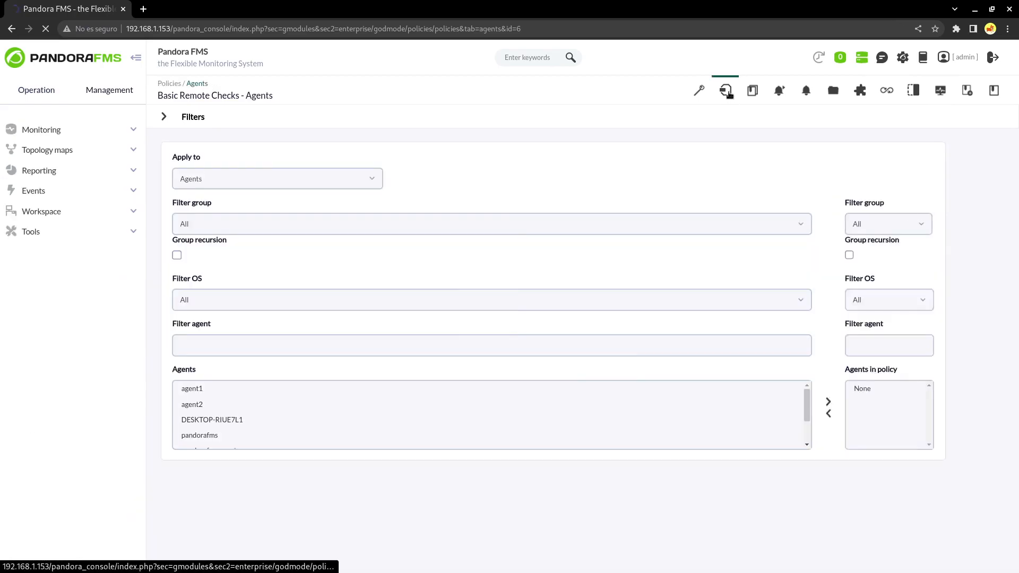
click(243, 179)
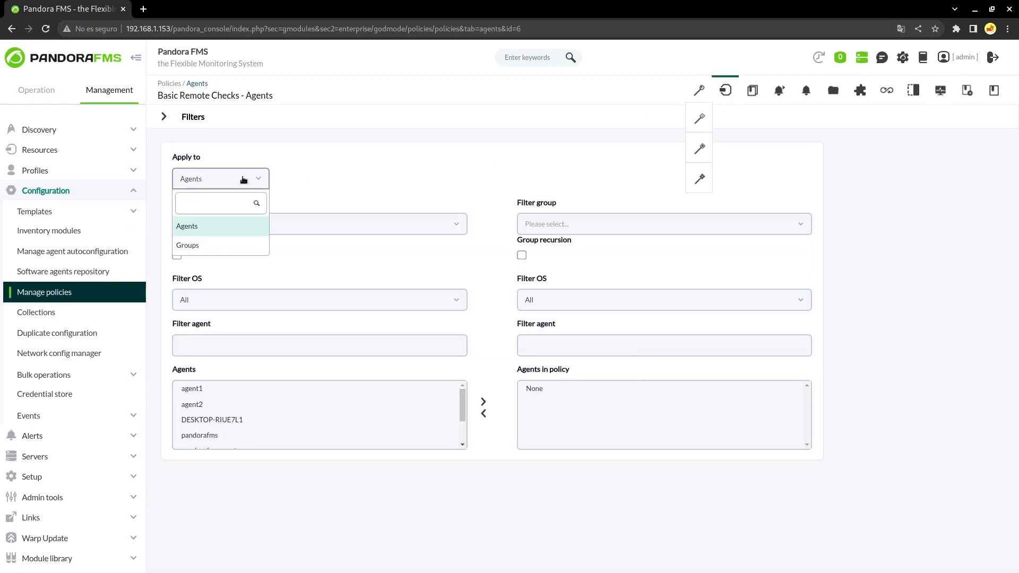
click(222, 229)
drag(241, 388, 460, 400)
click(483, 402)
click(595, 94)
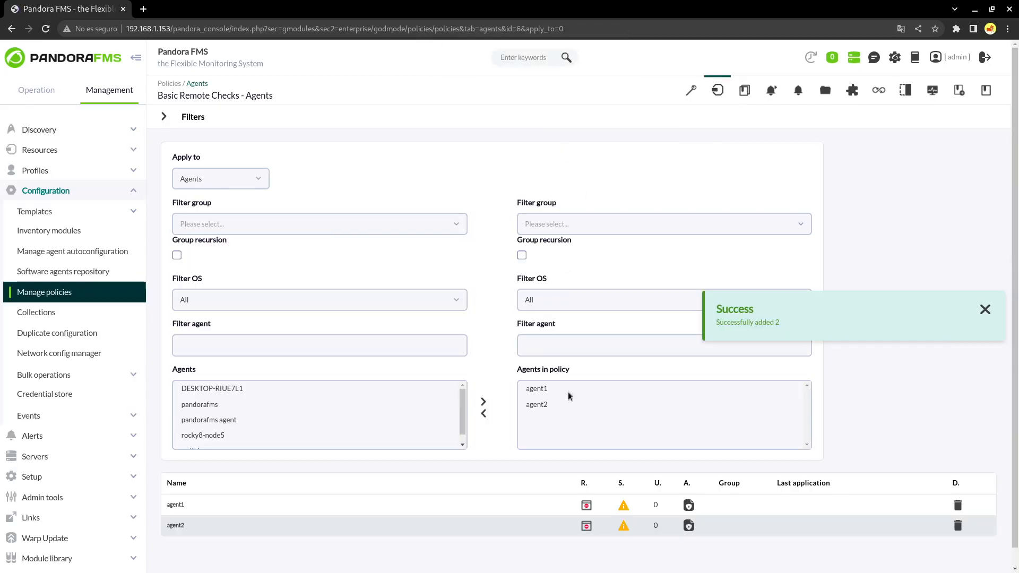
Queue the policy for application with Apply all queues
click(745, 89)
click(888, 553)
click(609, 88)
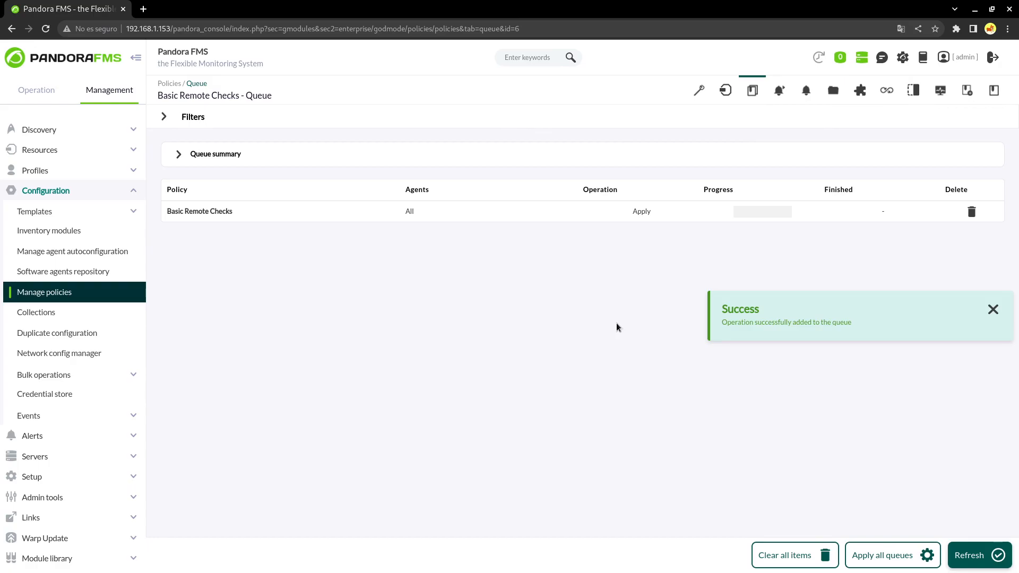
Open agent1's modules from Manage agents to confirm the policy modules arrived
click(74, 150)
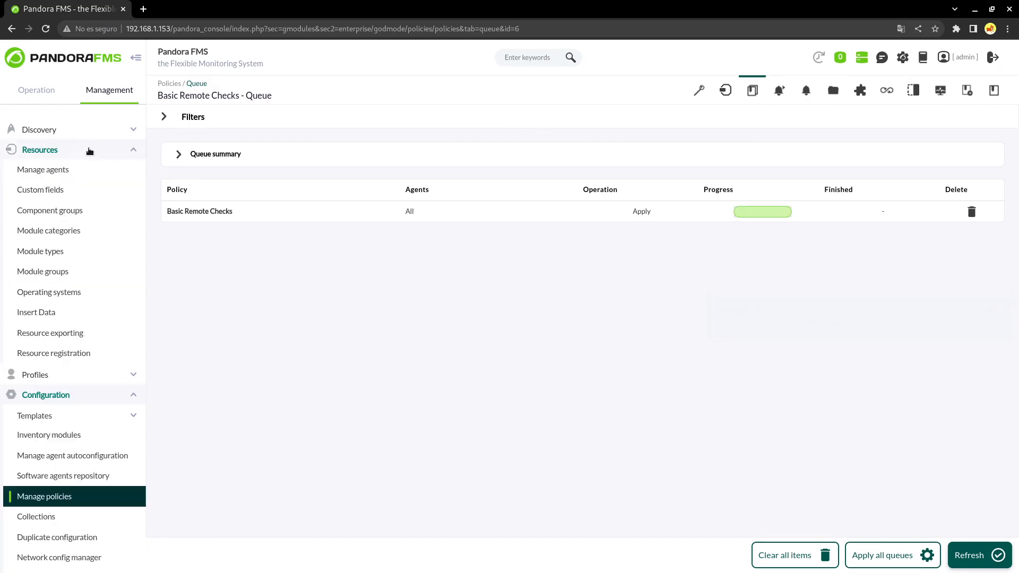
click(75, 170)
click(194, 192)
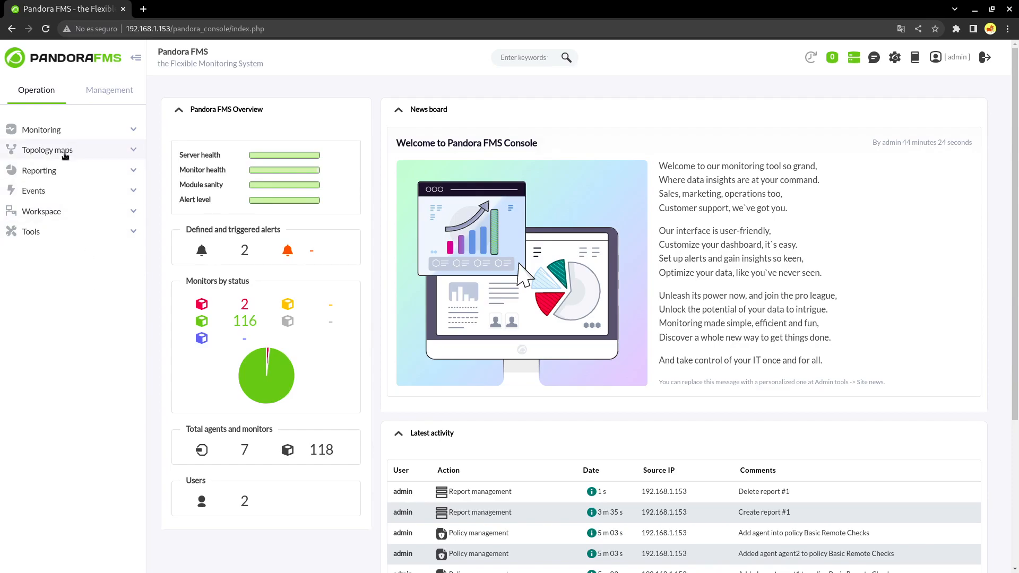
Create a new custom report, Report #1, in group All
click(59, 173)
click(61, 191)
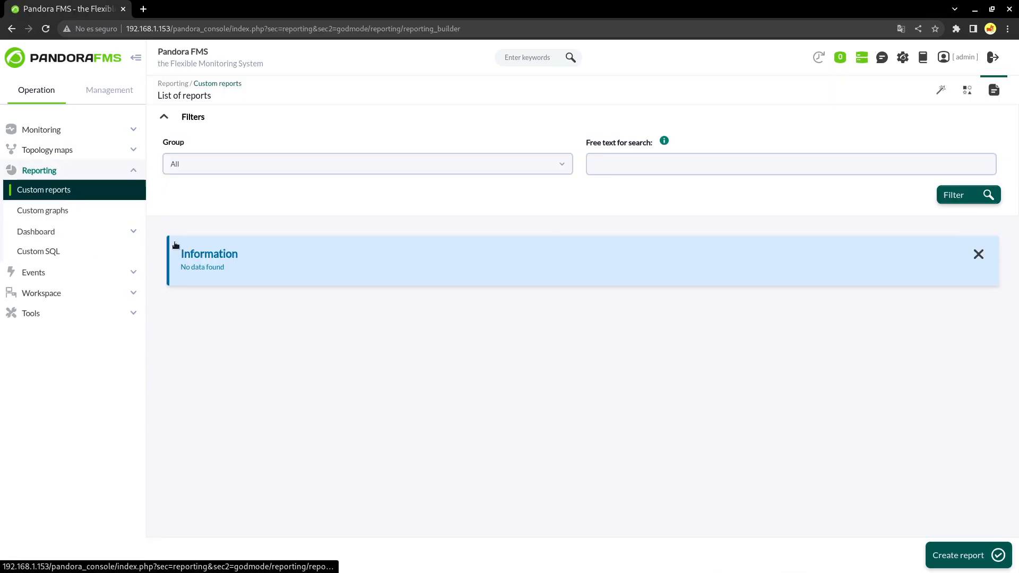
click(961, 557)
click(324, 151)
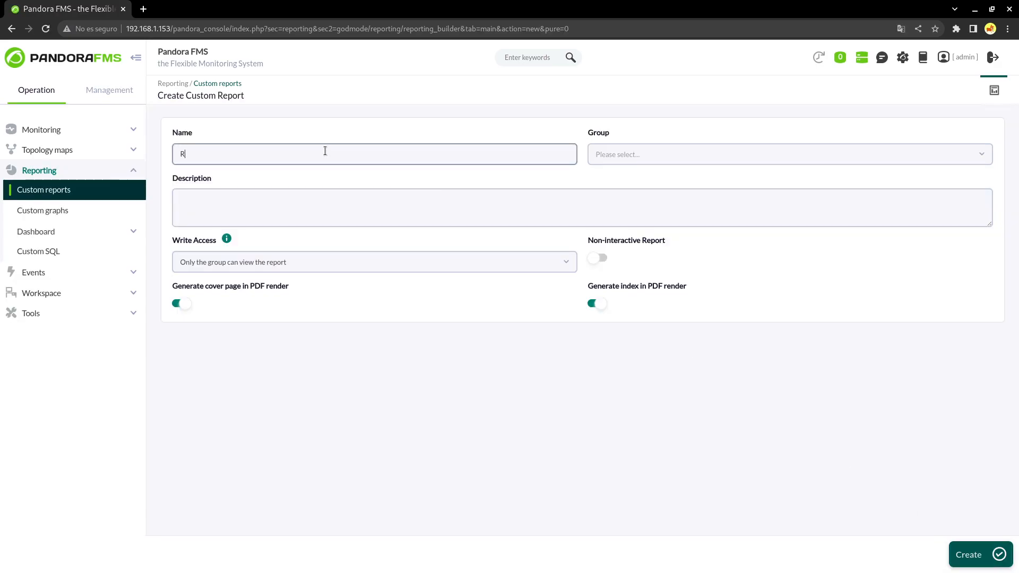
click(647, 159)
click(629, 198)
click(976, 556)
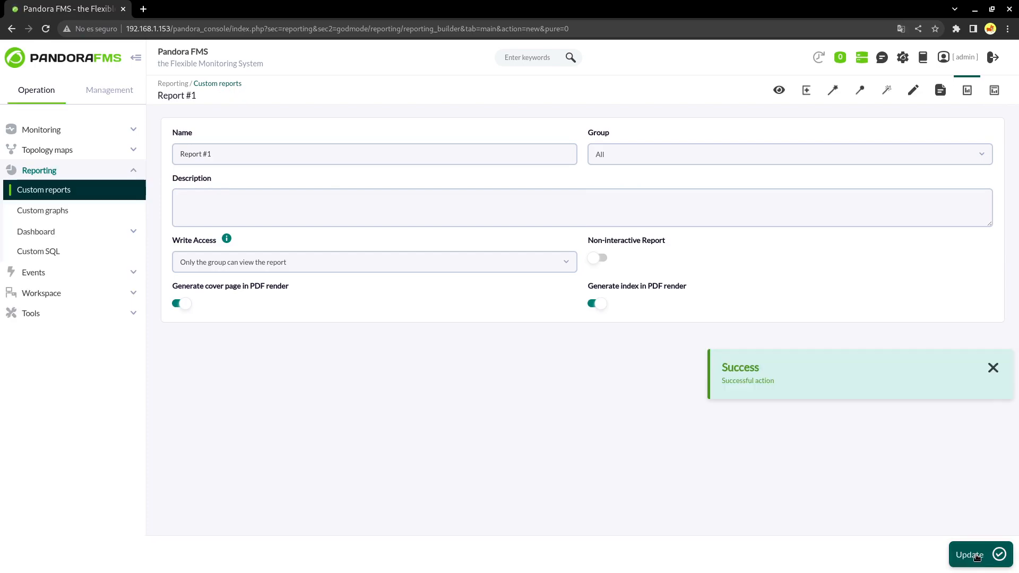
In the SLA wizard, select agent1 and agent2 with their Host Alive module
click(912, 93)
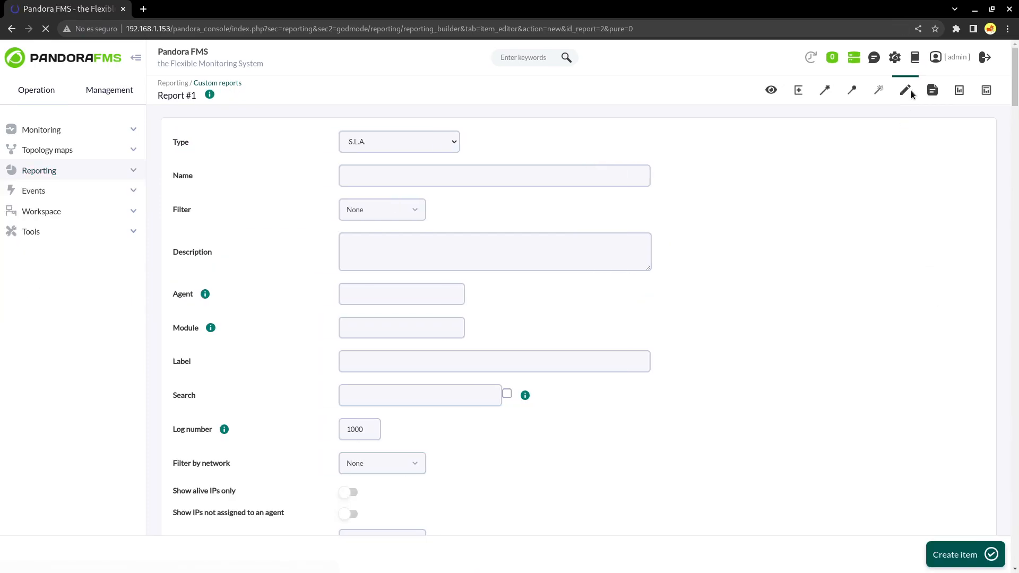
click(402, 137)
scroll(396, 272, down, 2)
scroll(396, 272, down, 5)
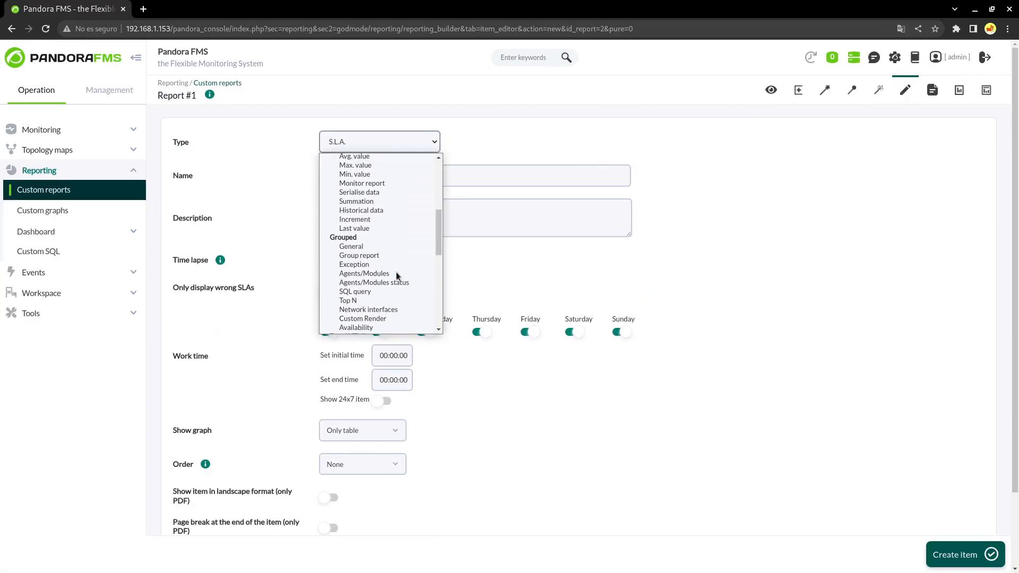
click(849, 91)
click(851, 91)
click(248, 273)
shift+click(238, 291)
click(770, 293)
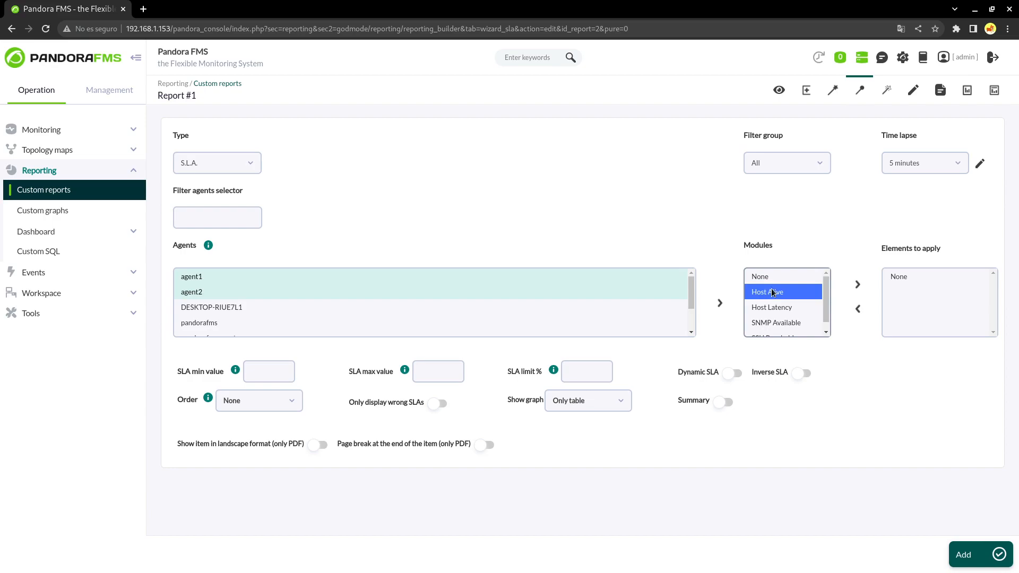
click(857, 284)
Set a 1-day time lapse and 95% dynamic SLA limit, add the item, view the report
click(926, 166)
text(1 da)
click(899, 211)
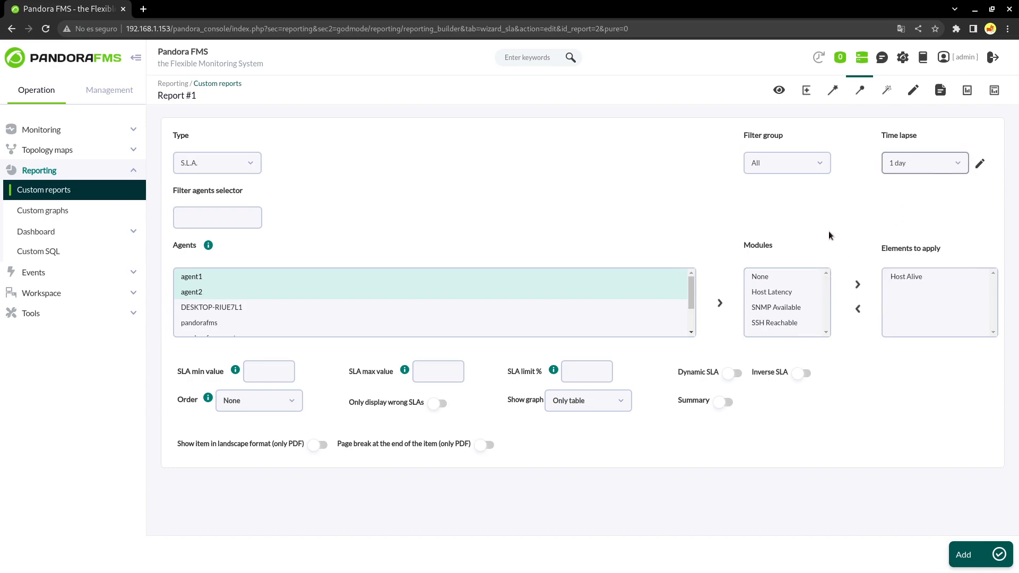
click(588, 374)
text(95)
click(731, 373)
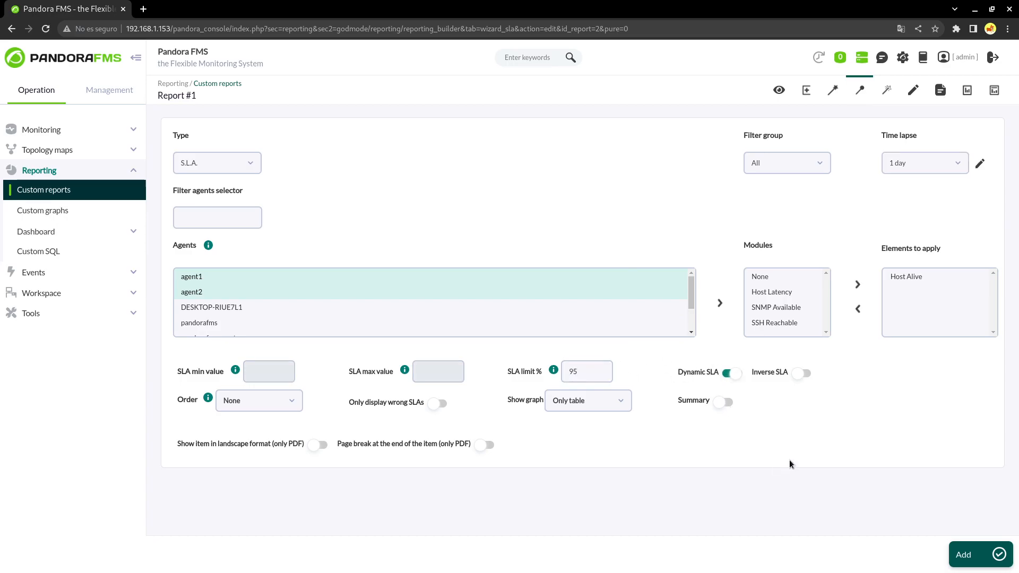
click(960, 554)
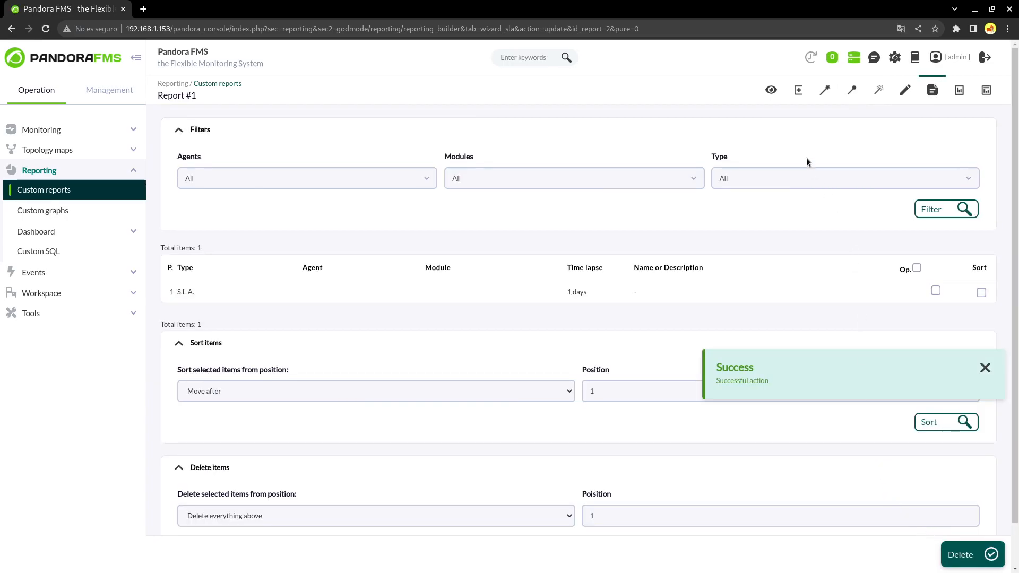
click(771, 90)
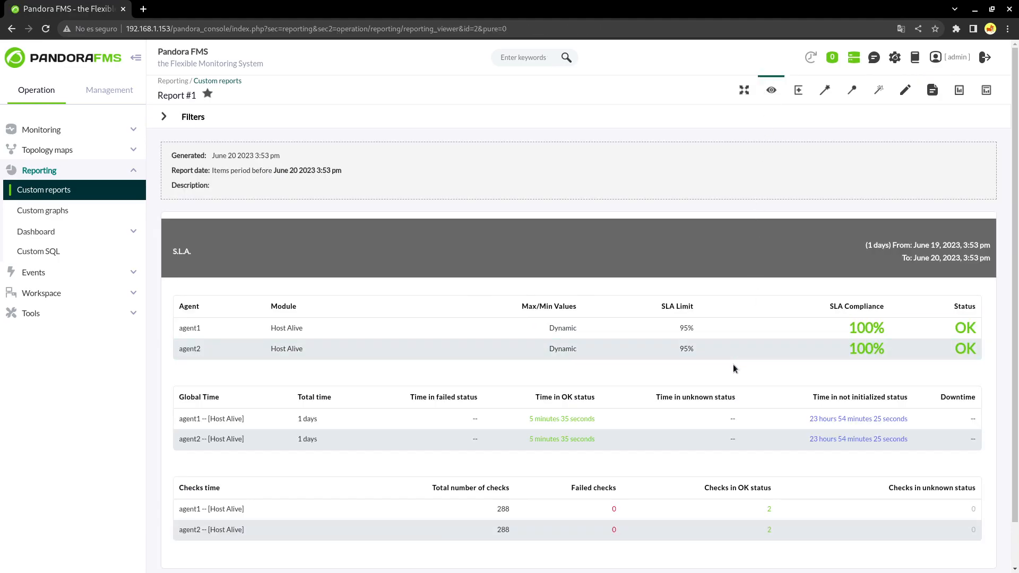
Scroll through Report #1's SLA tables: 288 checks, 0 failed for both agents
scroll(734, 369, down, 1)
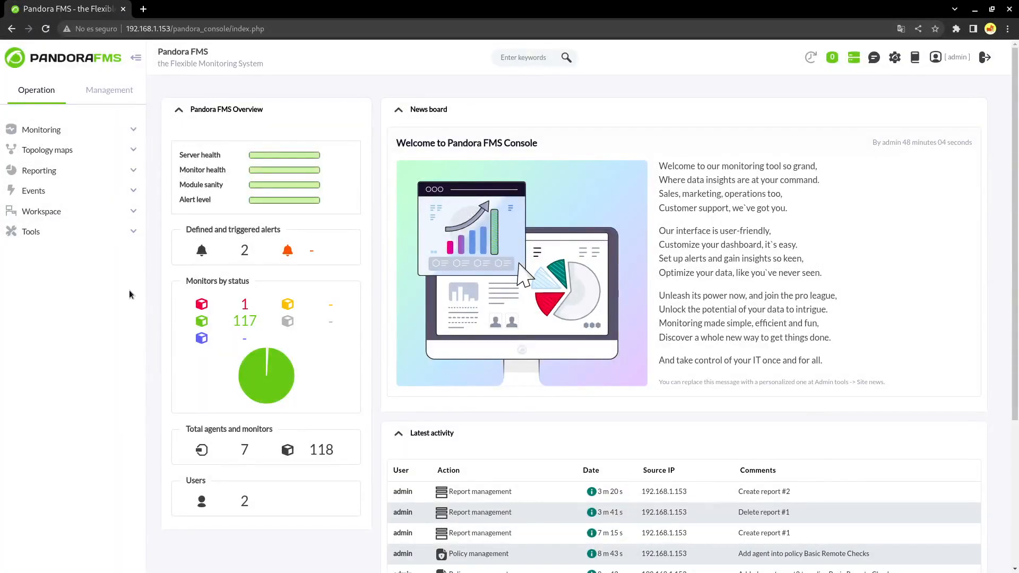
Create and save a new visual console assigned to group All
click(85, 149)
click(92, 207)
click(78, 228)
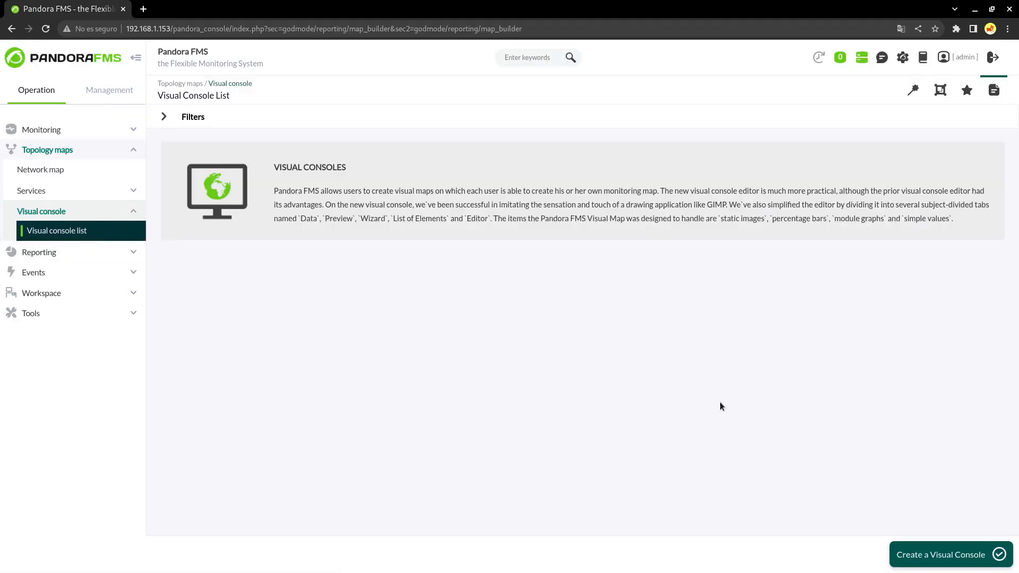
click(958, 553)
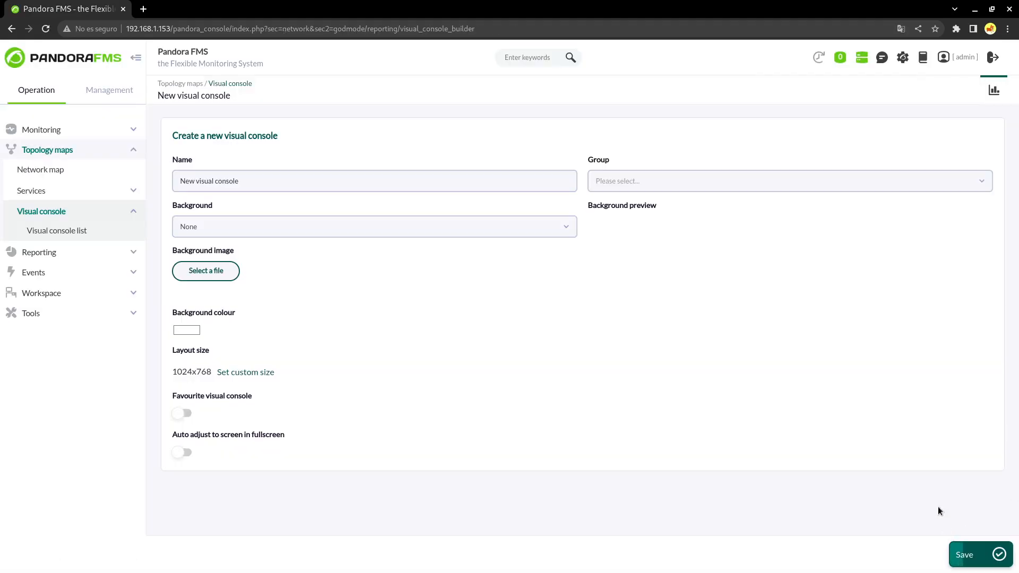
click(688, 181)
click(645, 228)
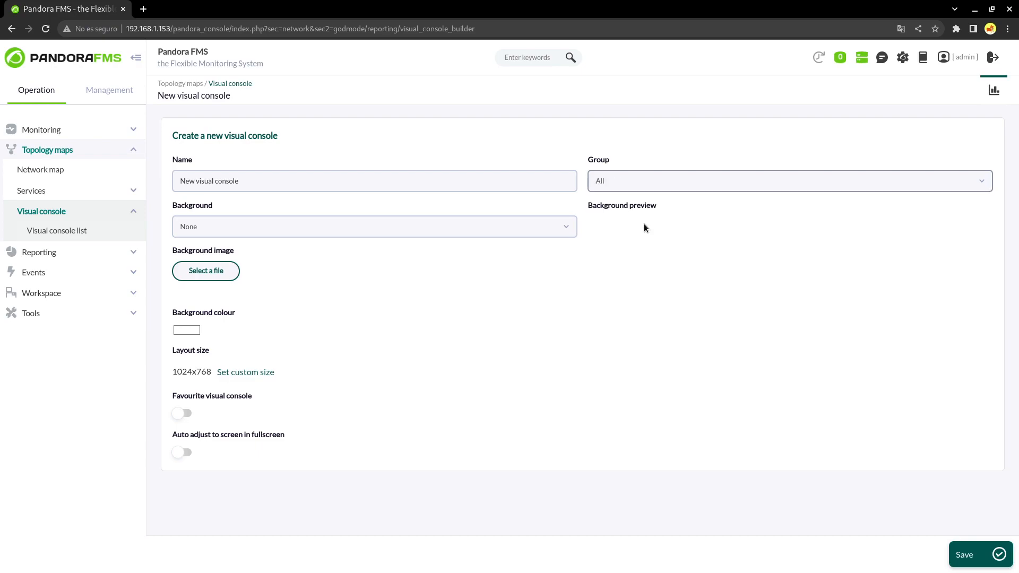
click(971, 554)
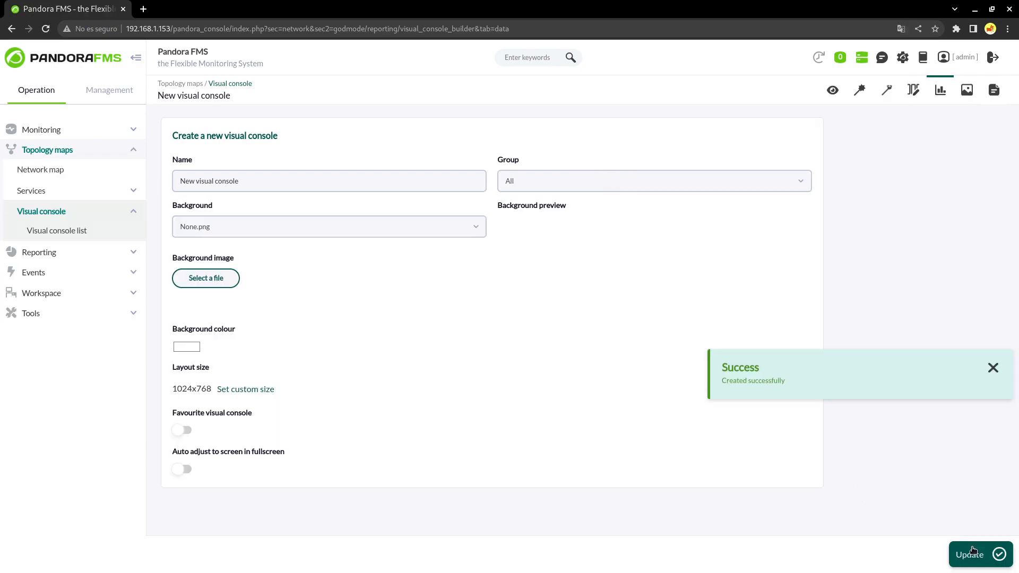
Add an event history graph for agent2's Host Alive module and position it
click(832, 91)
click(984, 128)
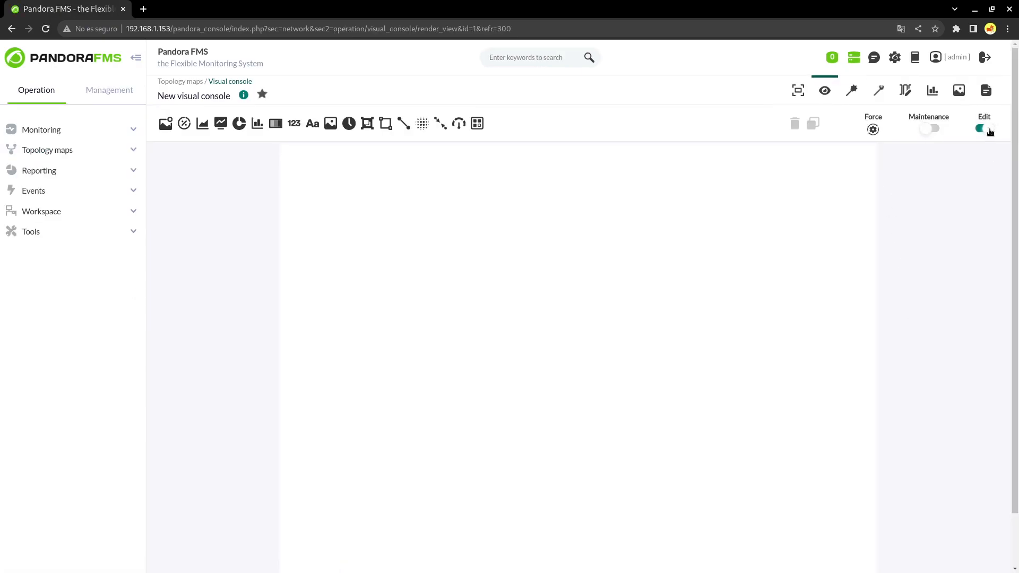
click(275, 123)
click(562, 173)
text(agent)
click(541, 201)
click(539, 213)
click(538, 282)
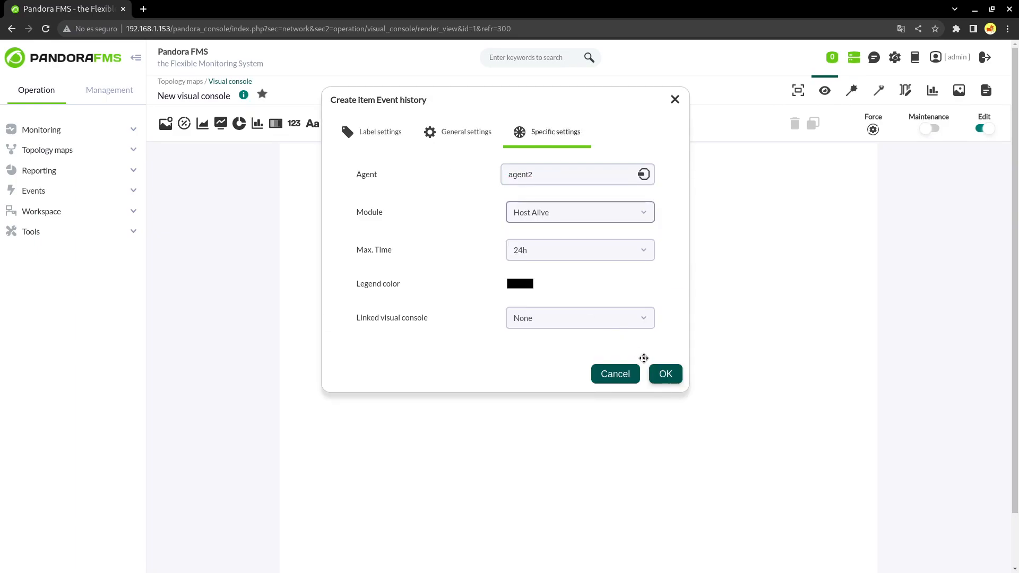
click(665, 374)
drag(484, 157, 526, 211)
click(982, 129)
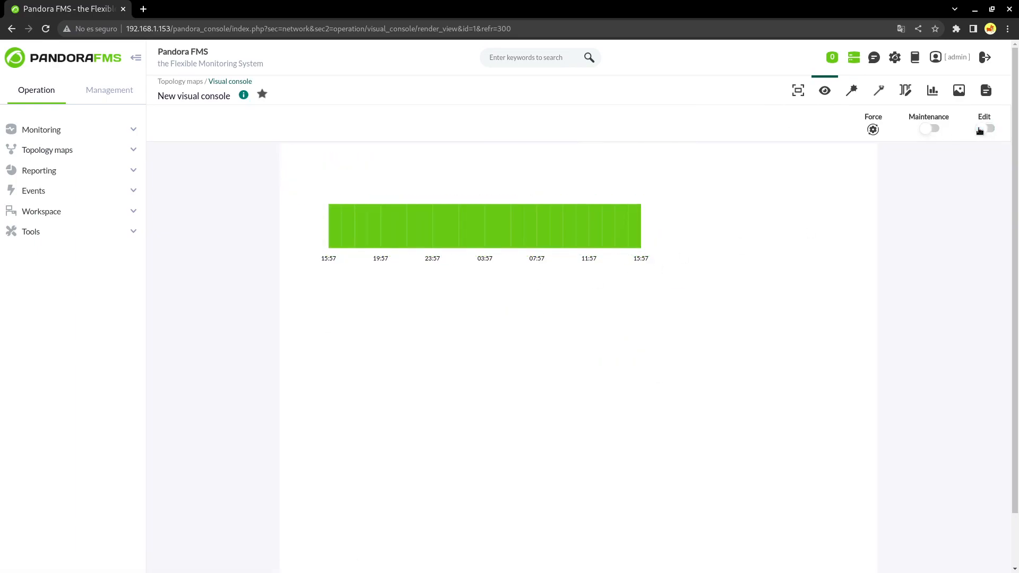
Add a dot-image static status icon for agent2 and place it near the graph
click(984, 129)
click(165, 123)
click(575, 175)
text(dot)
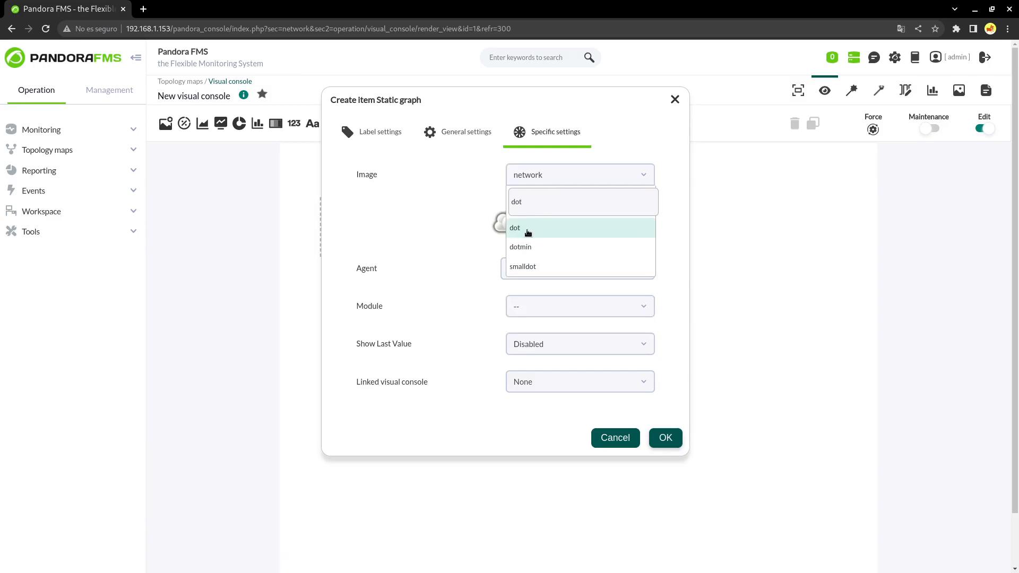
click(504, 227)
click(541, 250)
text(agent)
click(527, 296)
click(665, 418)
drag(289, 154, 407, 289)
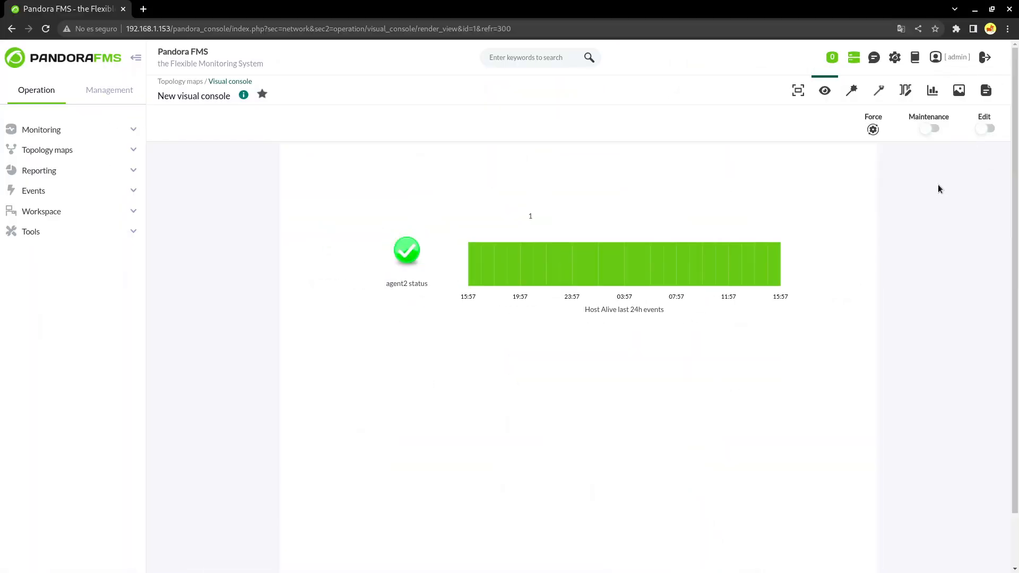
Open the visual console's public view, then close that tab
click(959, 92)
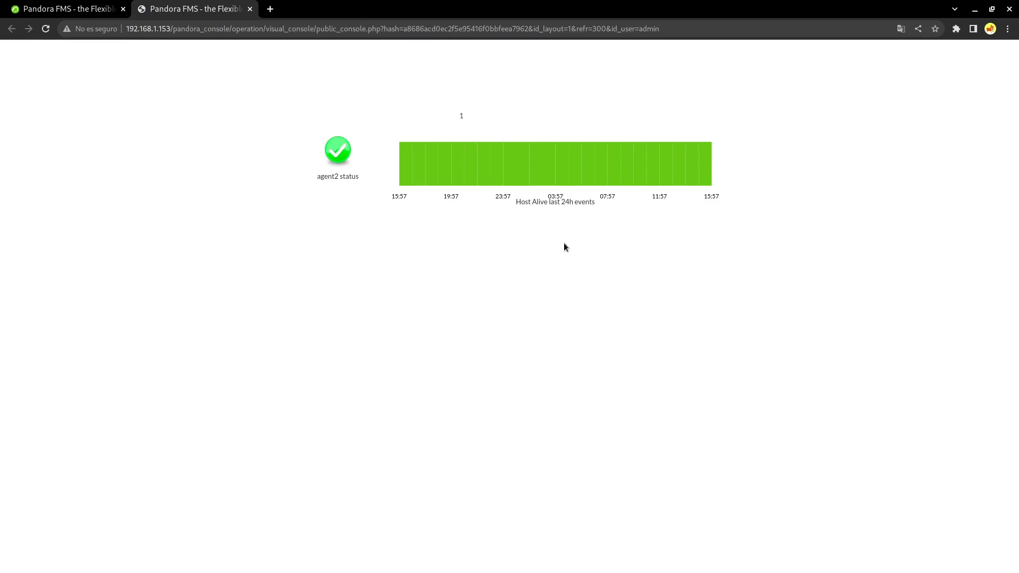
click(250, 9)
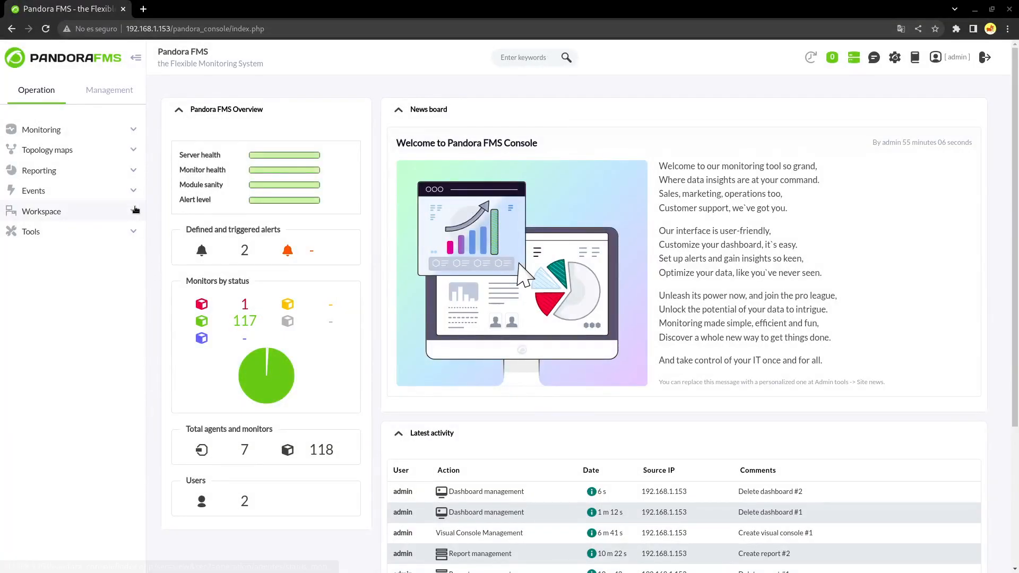
Create the Default dashboard in group All, left non-favourite and non-private
click(109, 171)
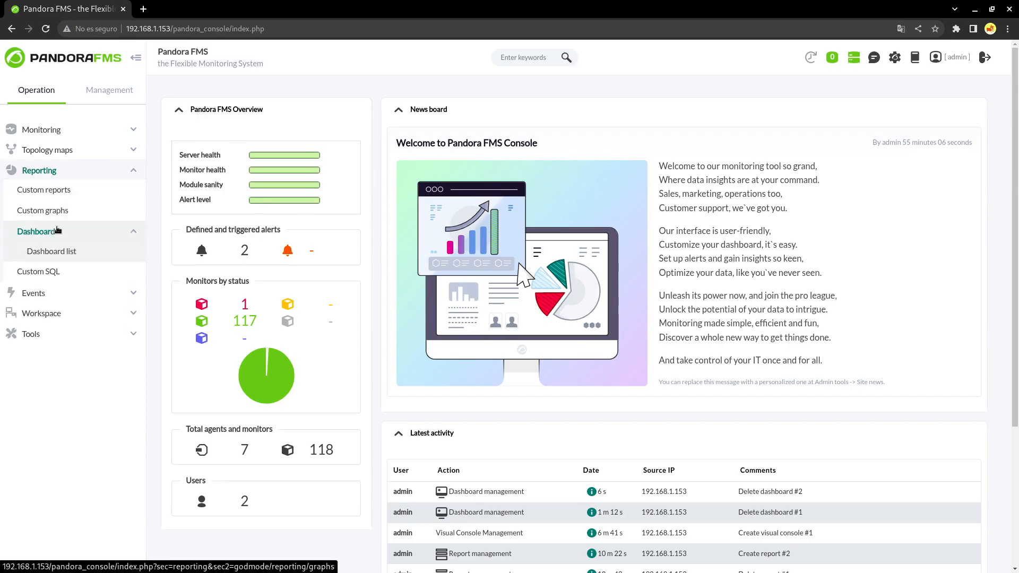
click(36, 231)
click(955, 554)
click(394, 198)
click(353, 259)
click(342, 287)
click(342, 287)
click(344, 243)
click(346, 195)
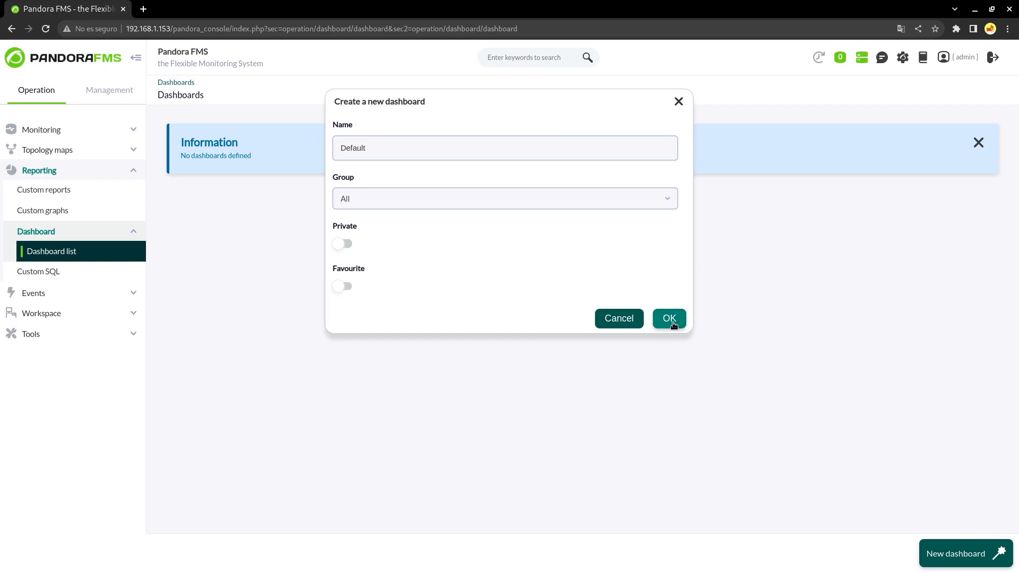
click(671, 318)
Add List of latest events and Module histogram widgets in two cells
click(302, 225)
text(eve)
click(505, 218)
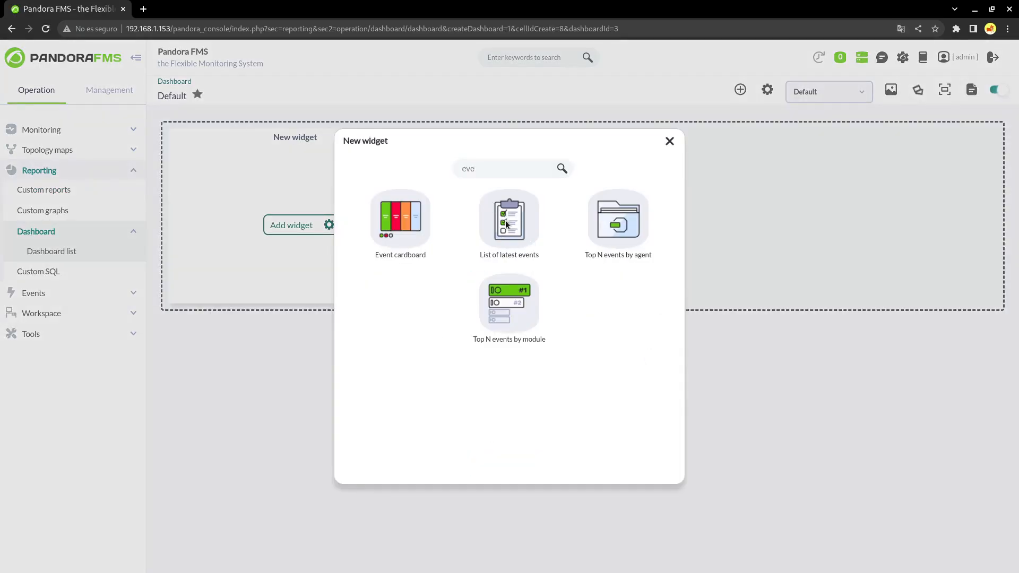
click(740, 90)
click(582, 227)
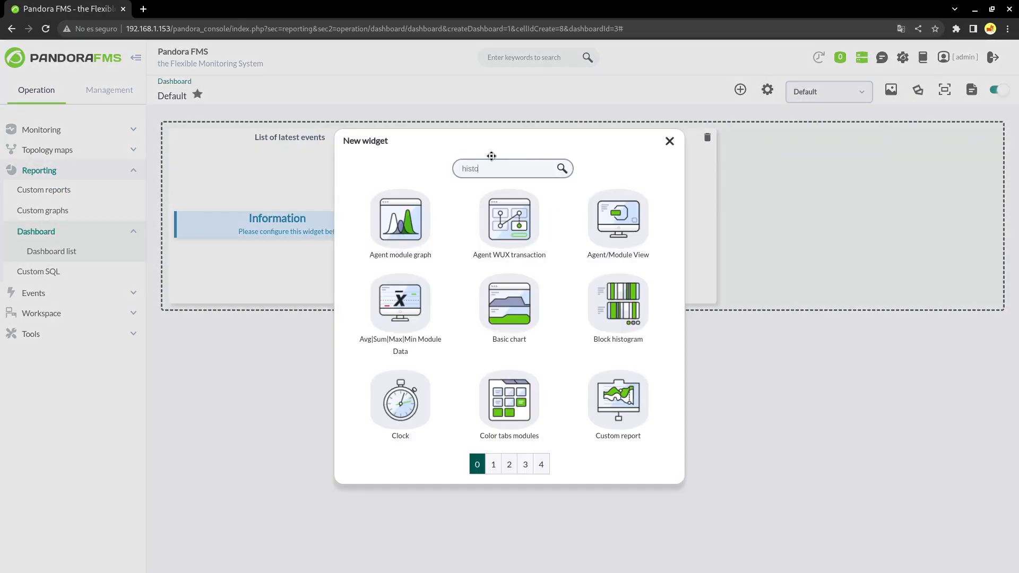
click(572, 237)
Set the events widget to all groups and Critical severity, and make it taller
click(416, 137)
click(610, 228)
click(605, 261)
click(400, 393)
click(400, 393)
click(424, 423)
click(374, 325)
click(720, 470)
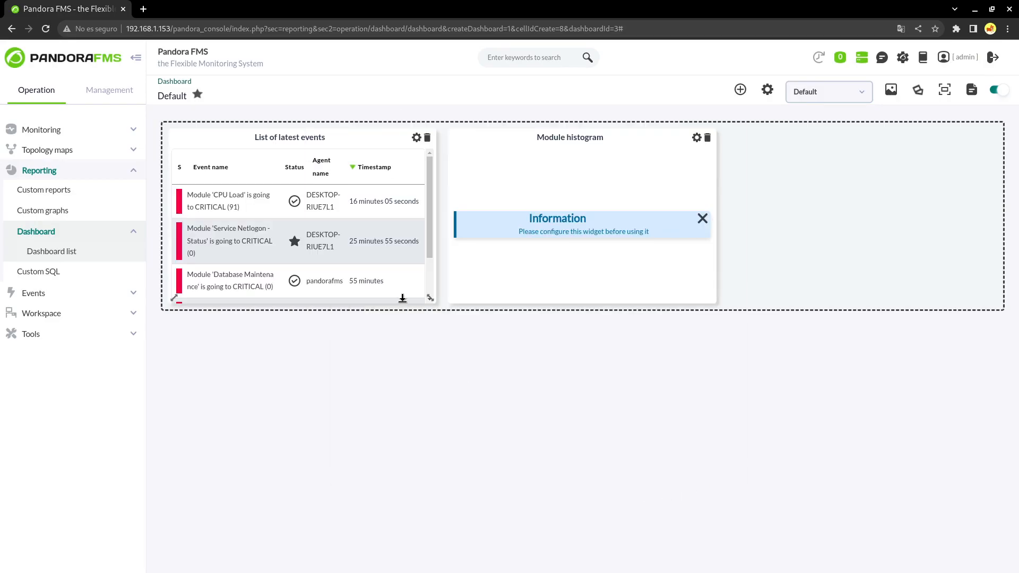
drag(402, 298, 404, 361)
drag(334, 343, 325, 424)
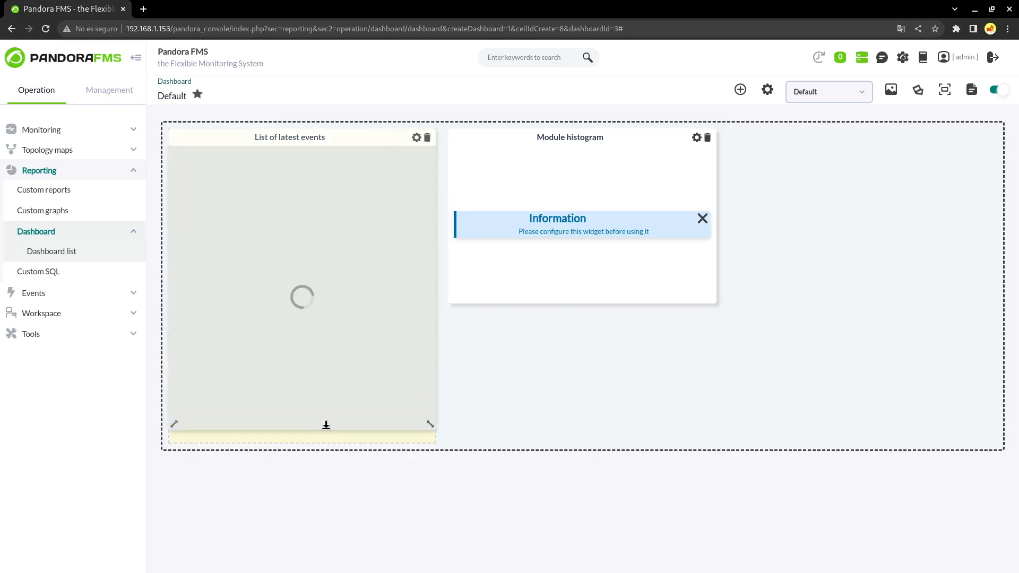
Configure the histogram widget for agent2 with a 30-minute interval
click(697, 137)
click(540, 274)
text(agent)
click(518, 325)
click(533, 354)
click(516, 428)
click(599, 438)
Add a digital Clock widget in a third cell, then open the dashboard's public view
click(740, 89)
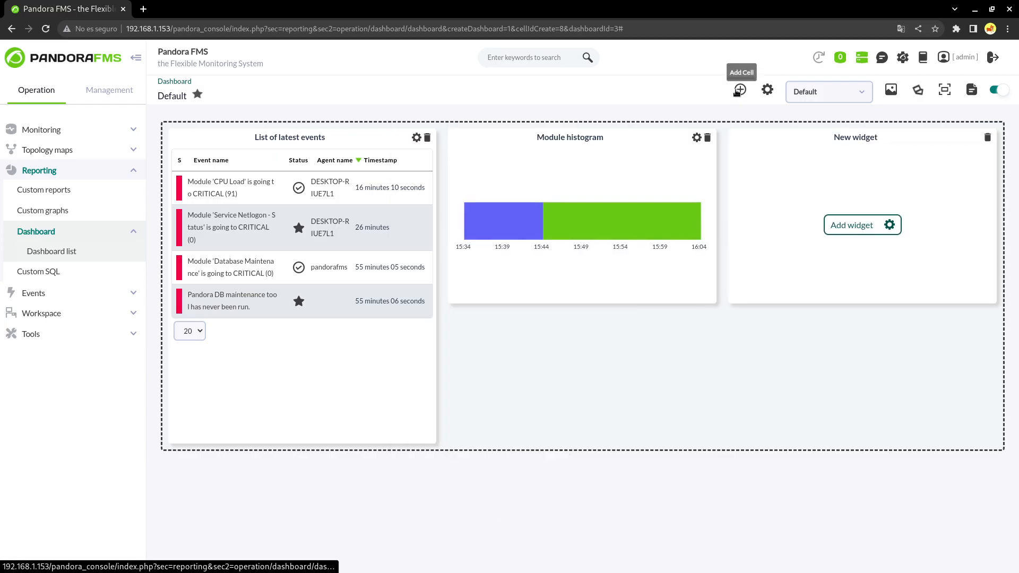
click(855, 224)
text(clo)
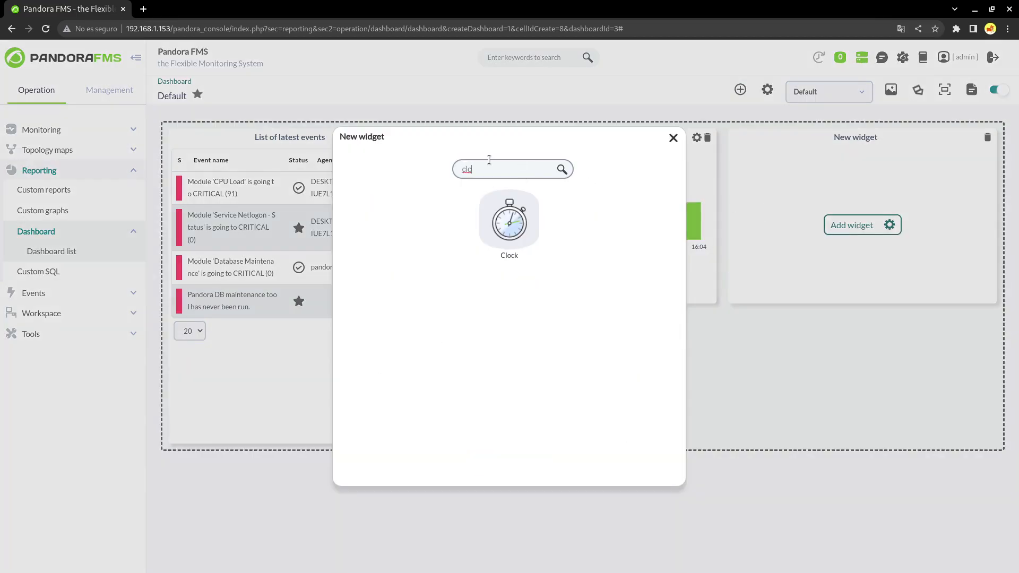
click(509, 225)
click(976, 138)
click(528, 197)
click(505, 269)
click(599, 239)
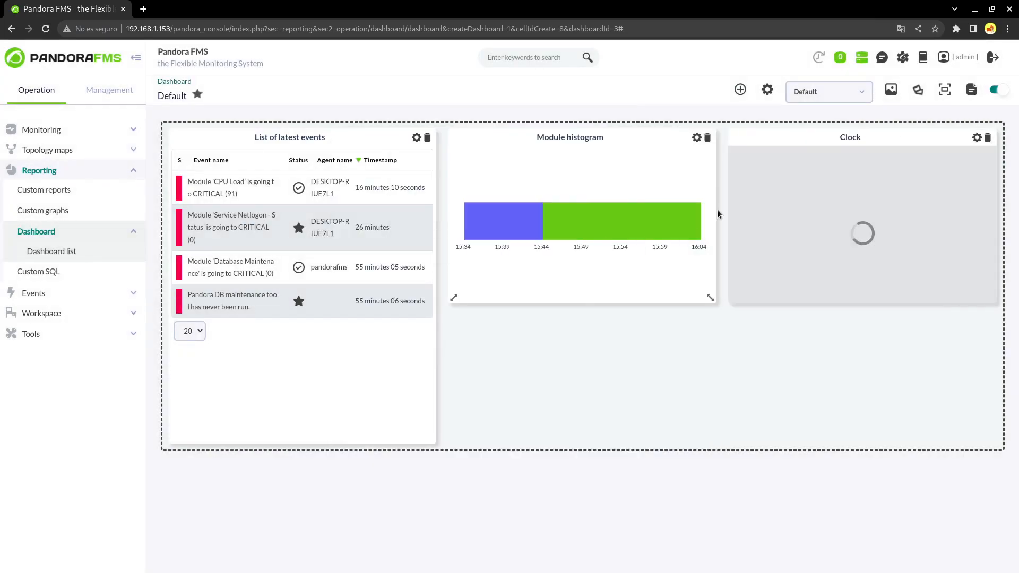
click(995, 89)
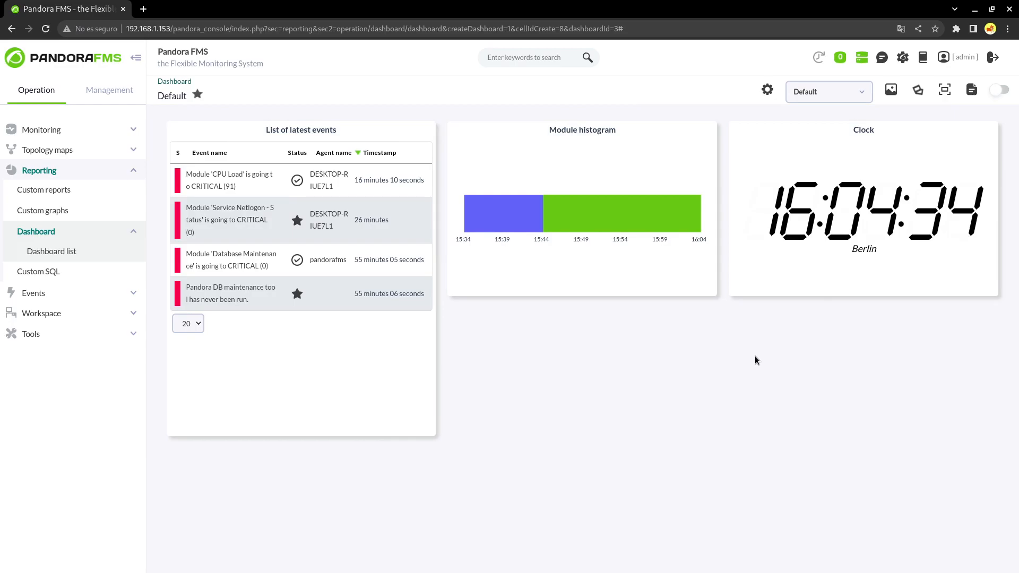
click(891, 90)
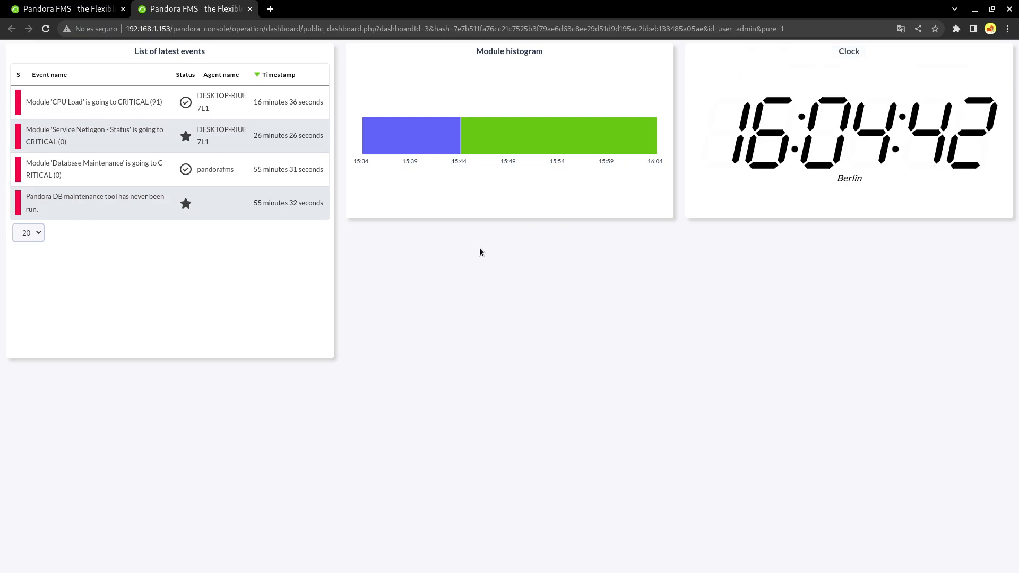
click(250, 9)
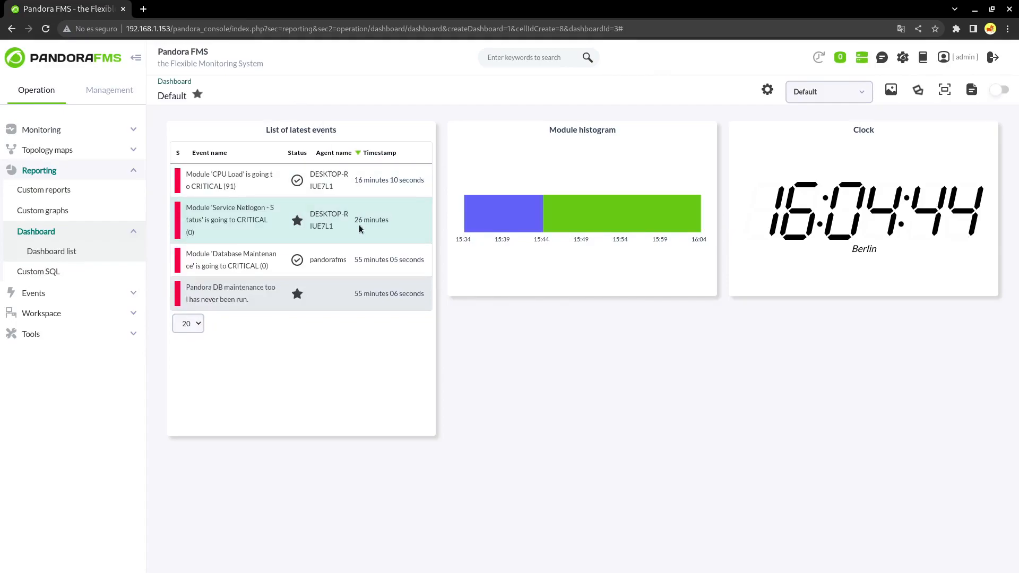